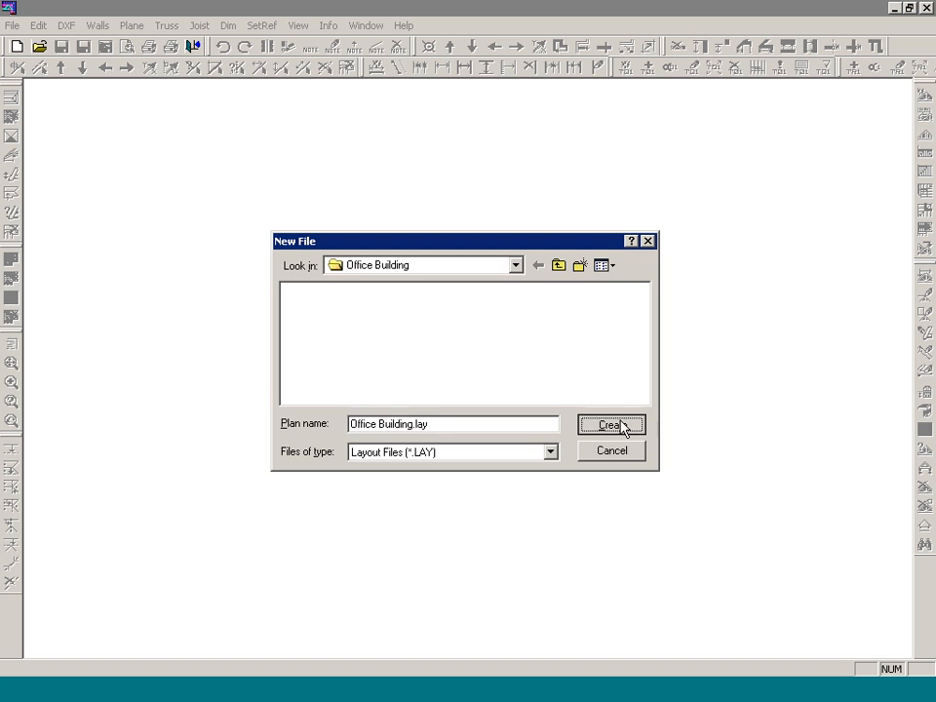
Create the Office Building.lay layout, with job description Office Building, overhang 1. and cantilever 2.
left_click(443, 494)
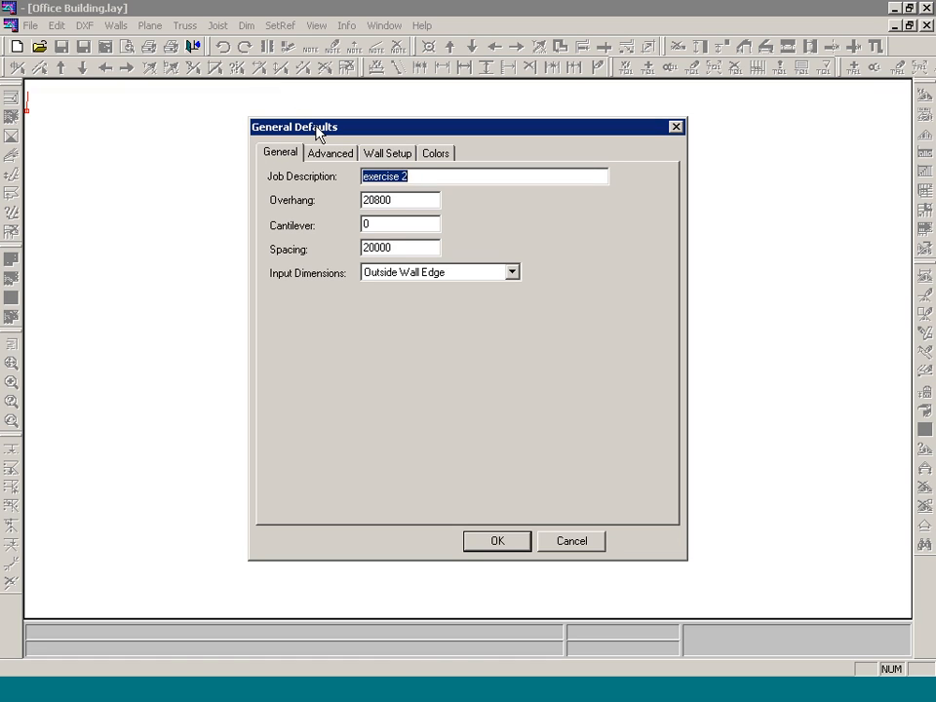
type("Office Building")
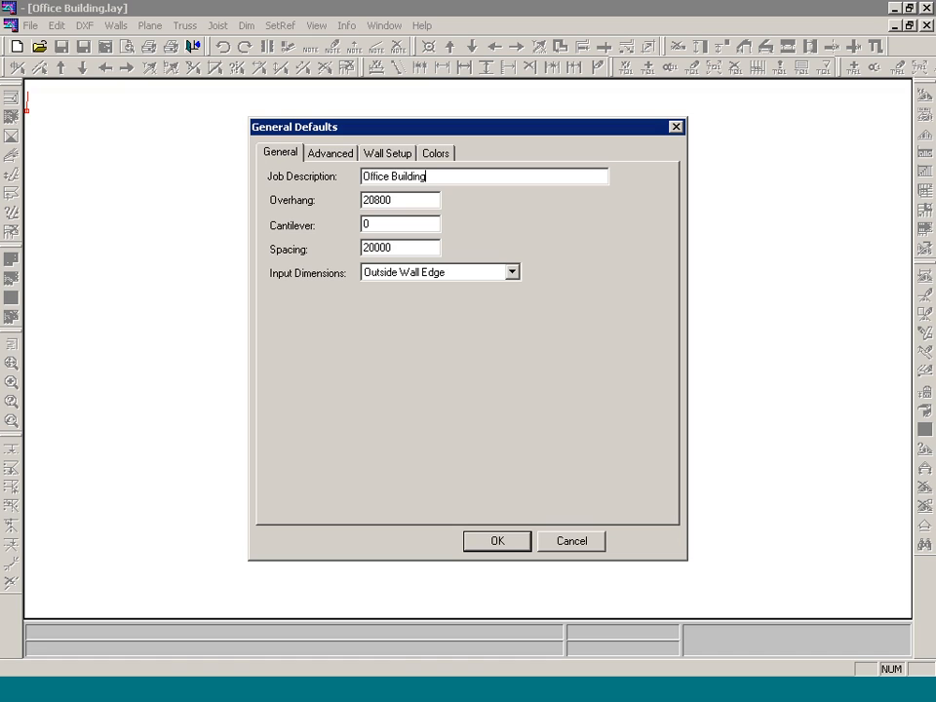
key("Tab")
type("1")
key("Tab")
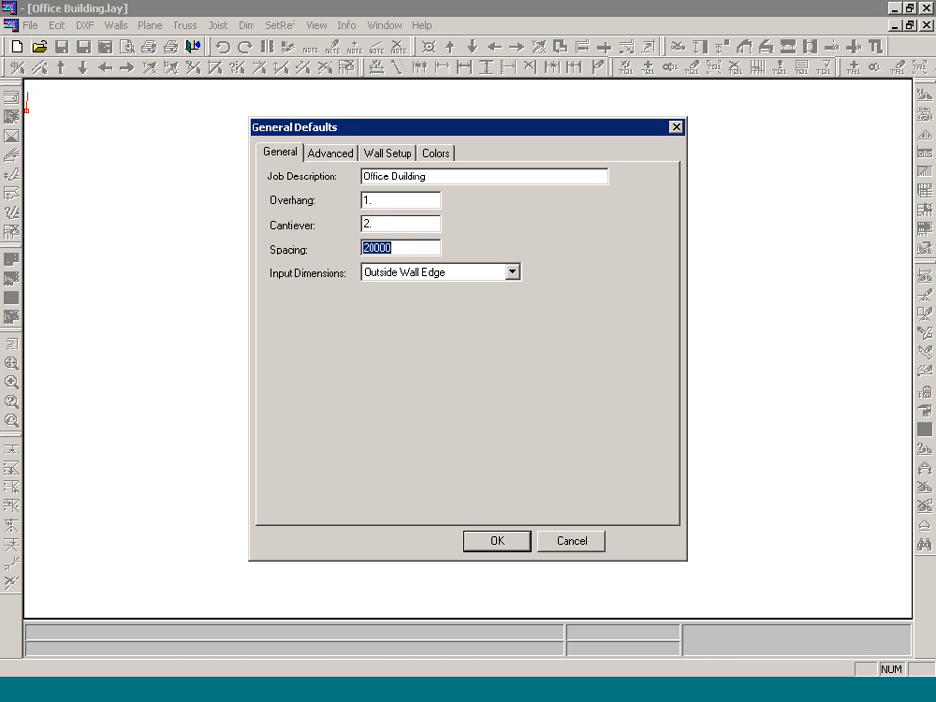
Set the external load bearing wall material to Cold Formed Steel, save its 6" width and 54 mil thickness as default, and accept the general defaults.
left_click(382, 156)
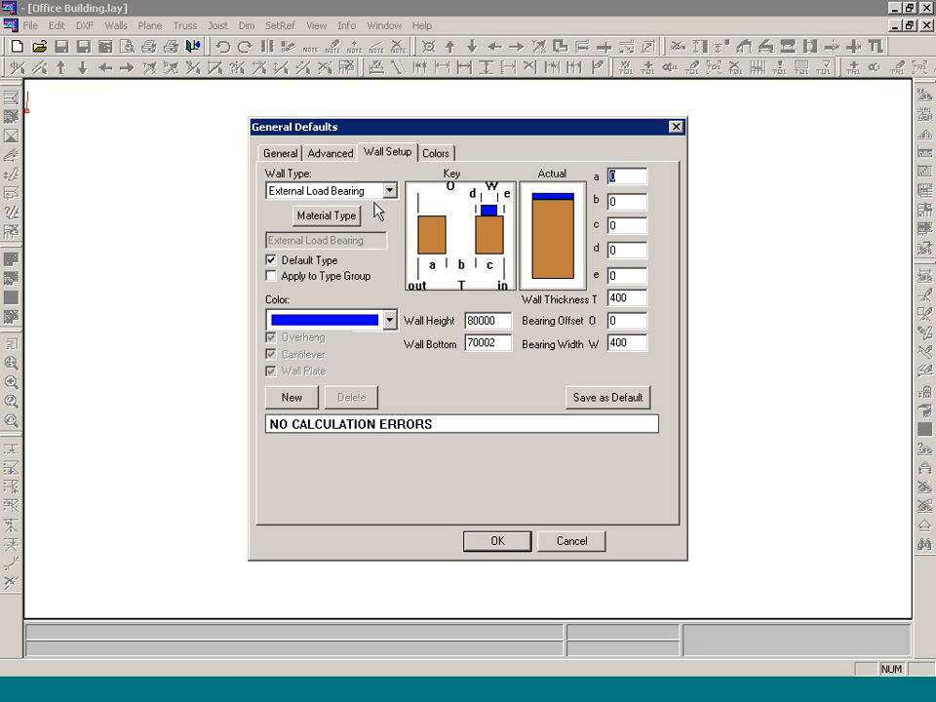
left_click(331, 216)
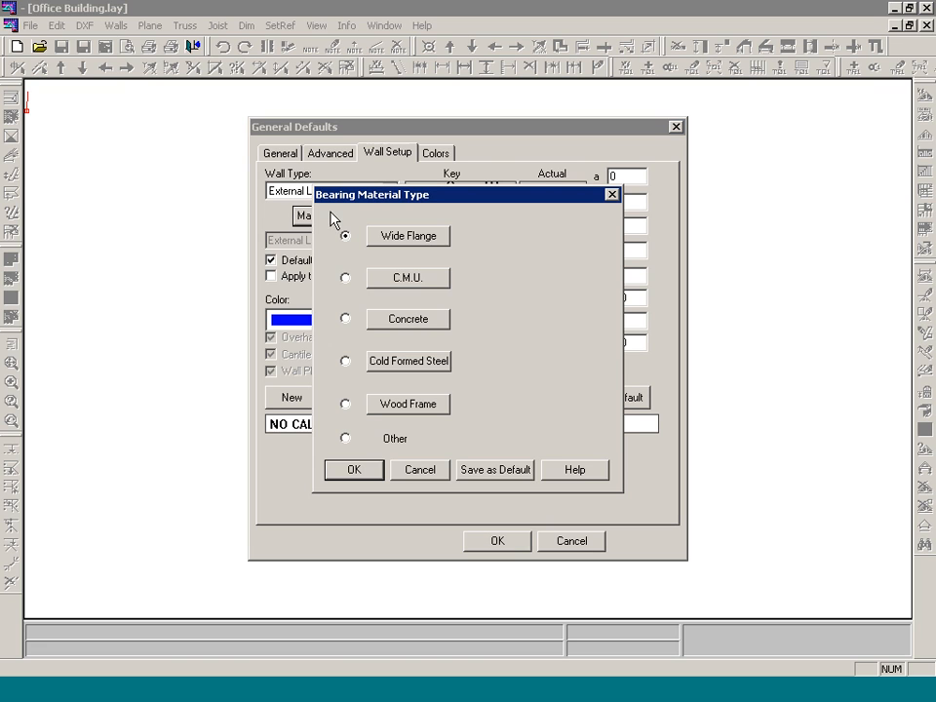
left_click(351, 361)
left_click(378, 368)
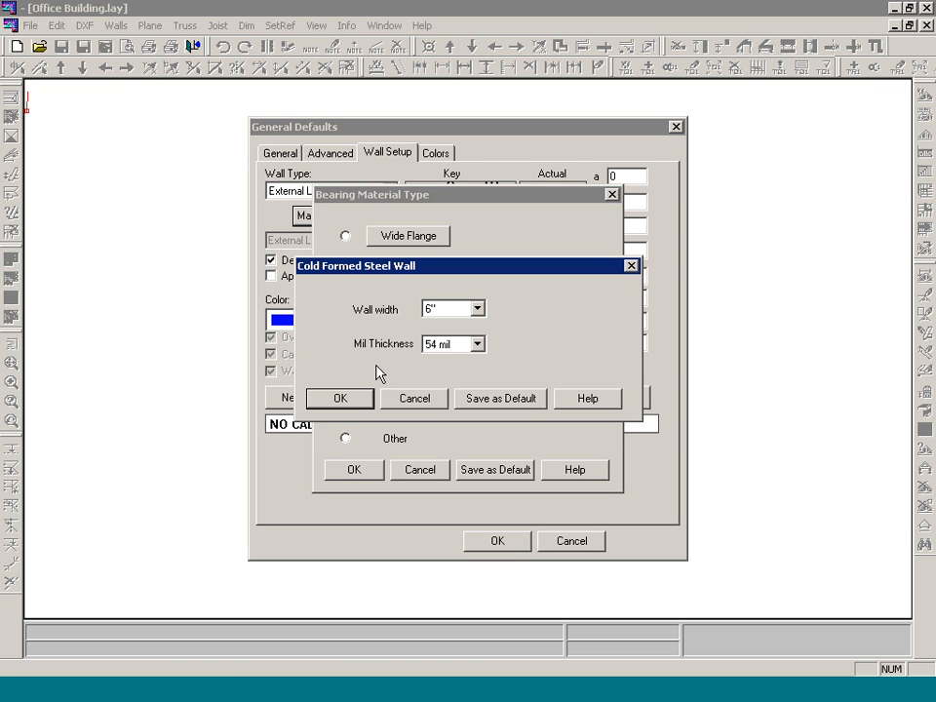
left_click(490, 401)
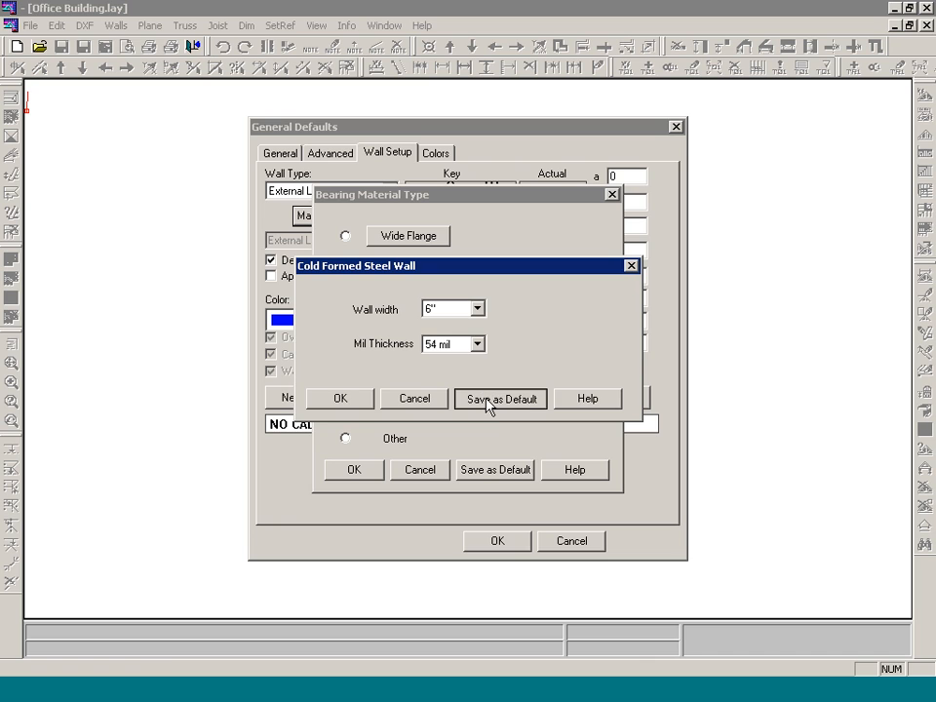
left_click(358, 400)
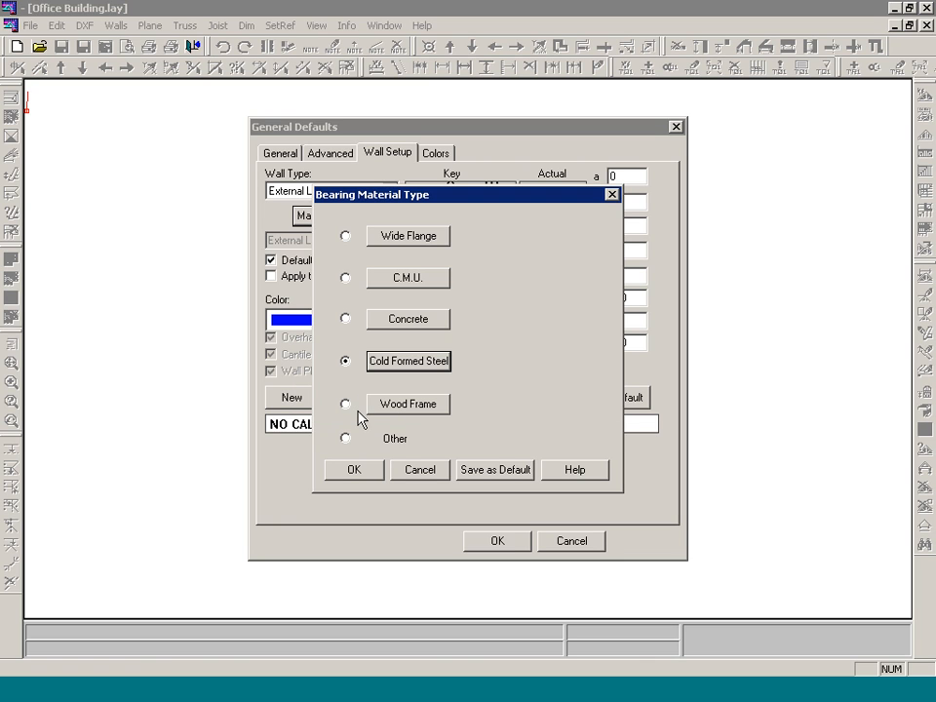
left_click(356, 472)
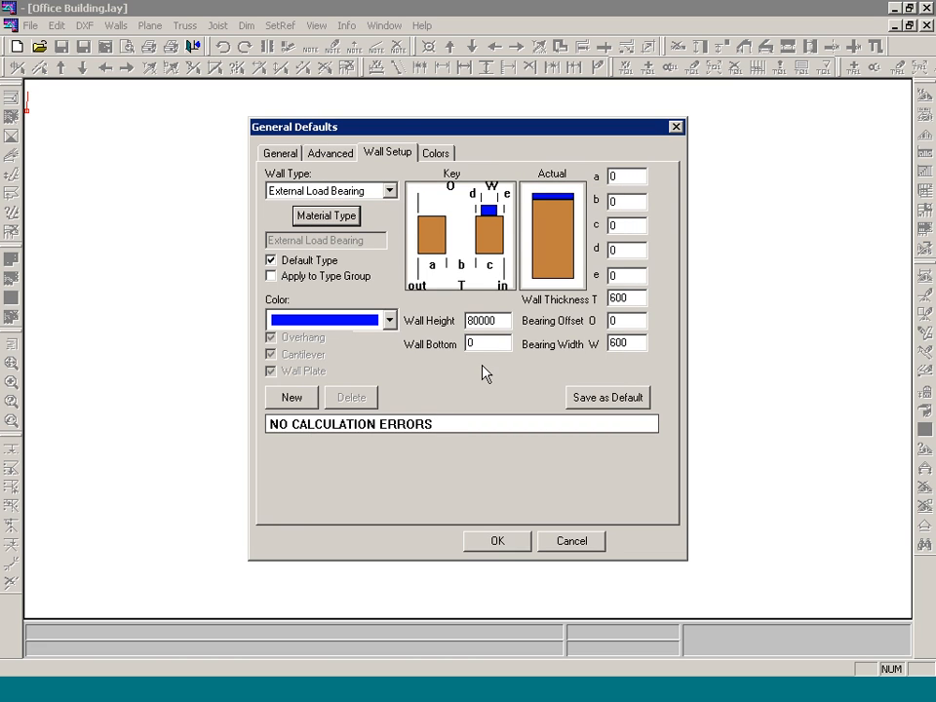
left_click(490, 542)
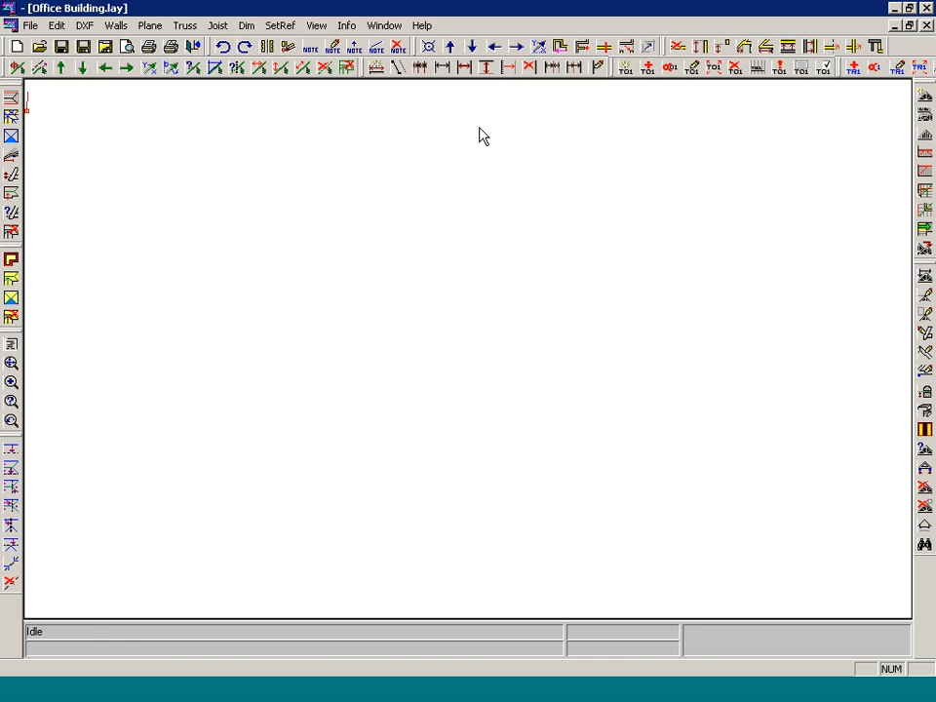
Draw the building's upper wall 51-0-8 to the right from the origin and its right wall 34-5-0 downward.
key("Right")
type("51000")
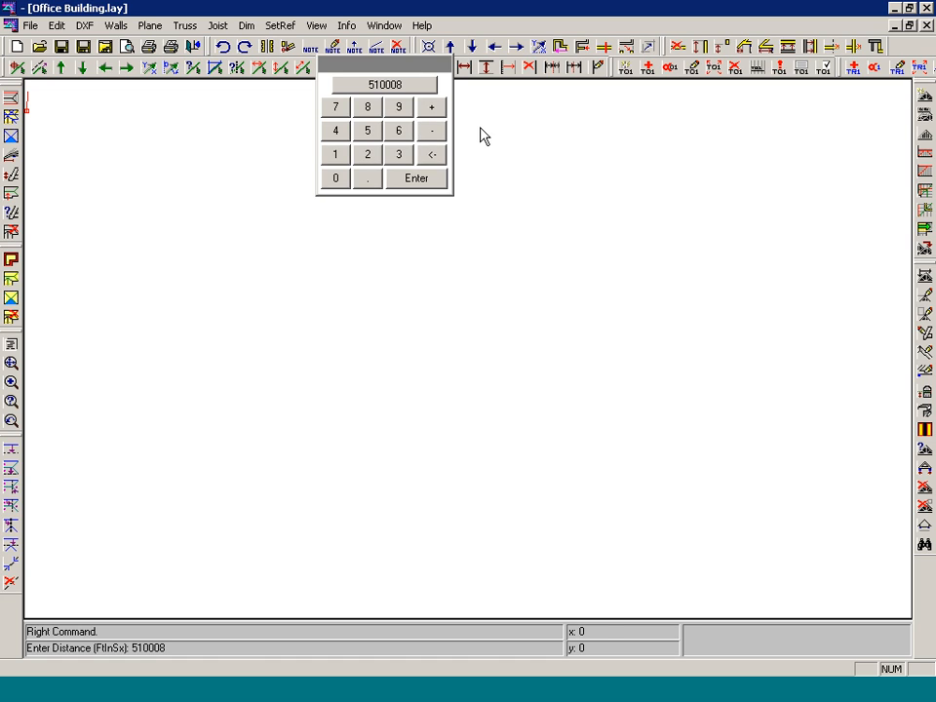
type("8")
key("Return")
key("Down")
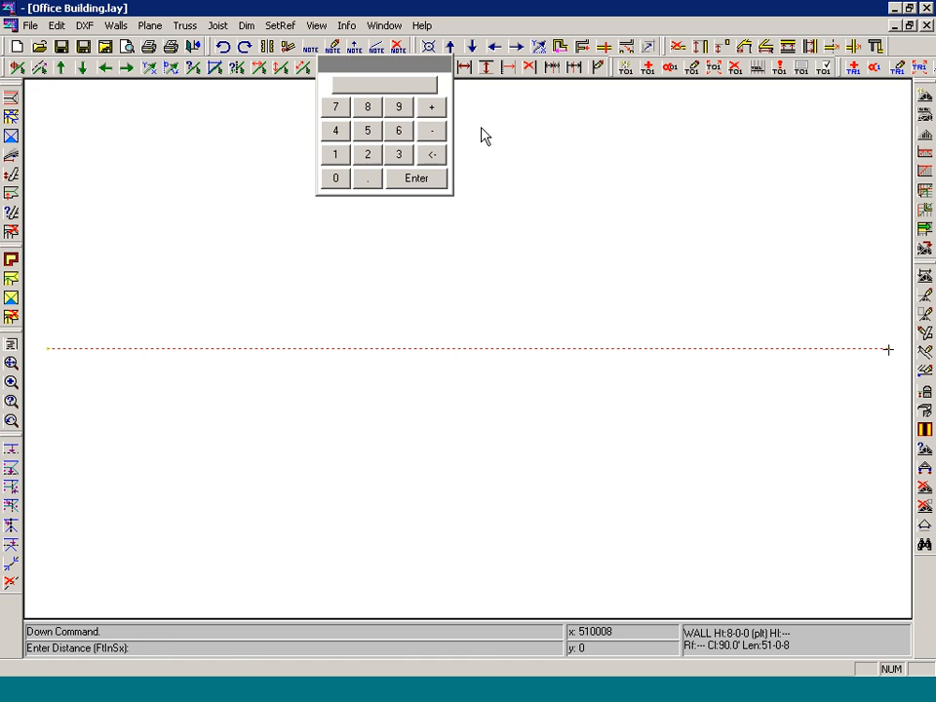
type("340500")
key("Return")
Continue the outline with a 10 ft wall to the left and a 16 ft wall downward.
key("Left")
type("10")
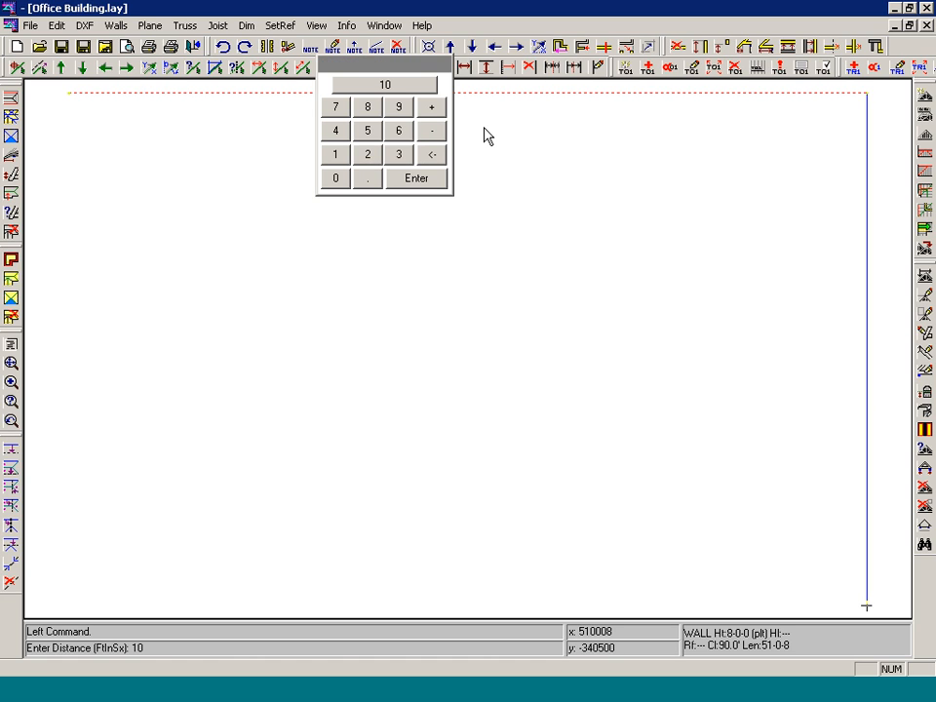
key("Return")
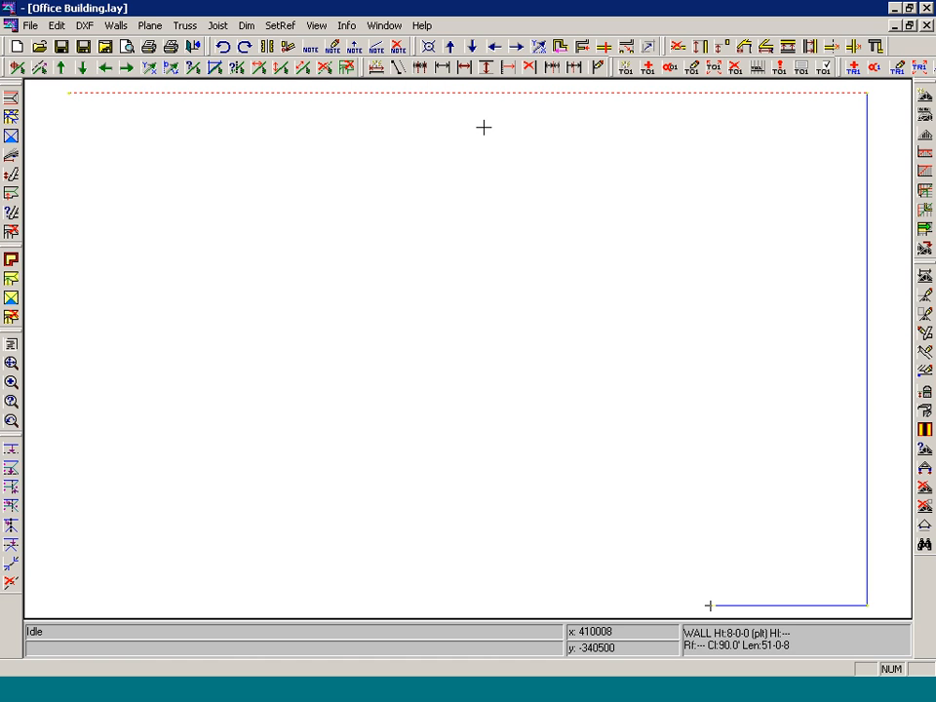
key("Down")
type("16")
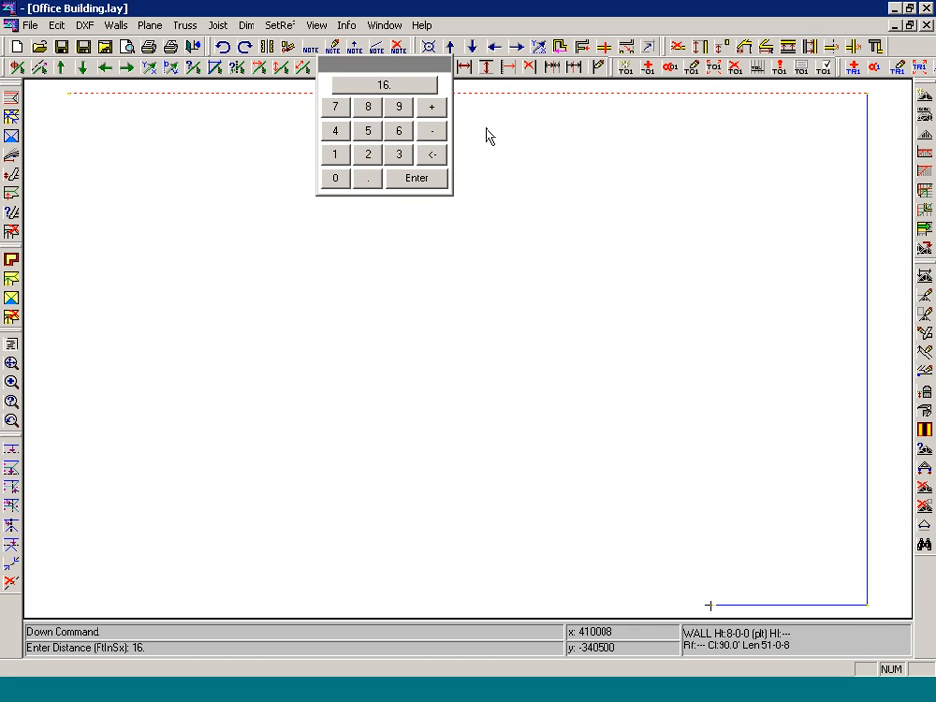
key("Return")
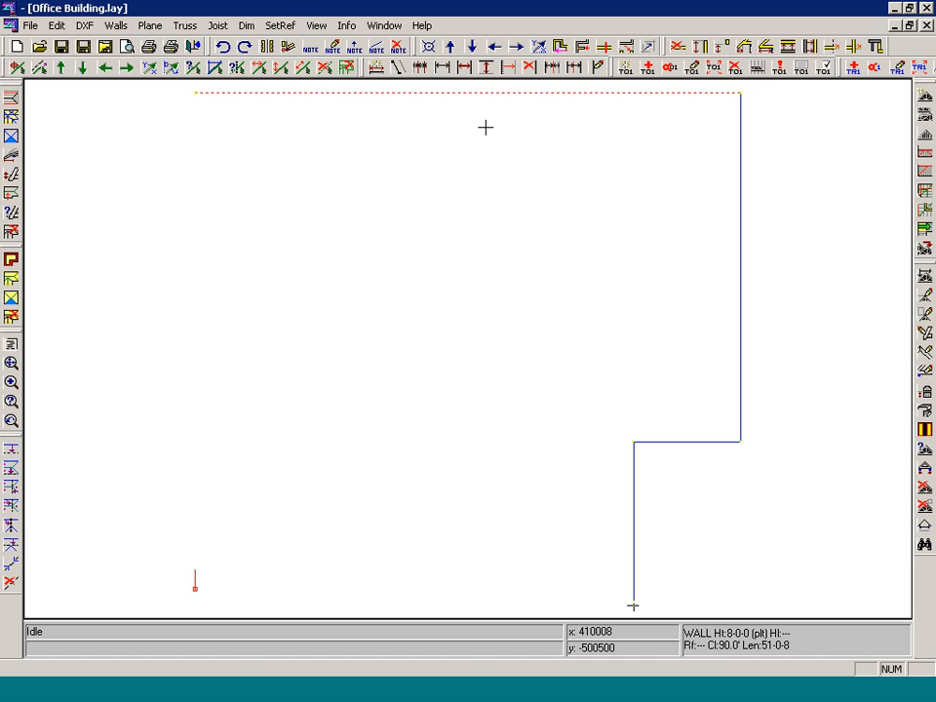
Draw the projection's 14 ft end wall to the left and its 16 ft side wall back upward.
key("Left")
type("14")
key("Return")
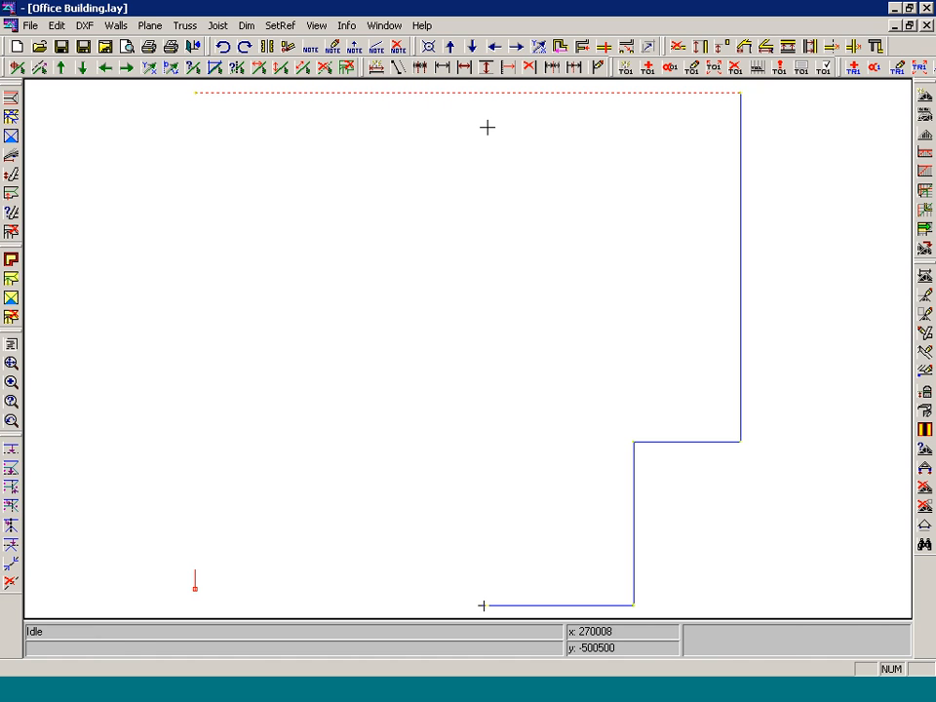
key("Up")
type("16")
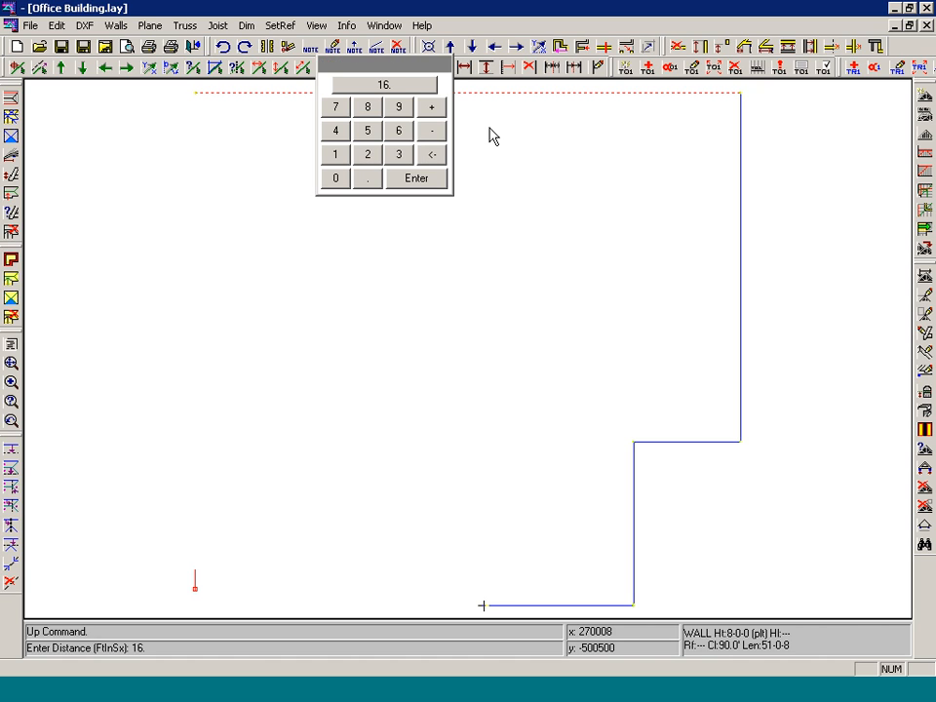
key("Return")
Add a 27-0-8 wall to the left and close the building outline at its starting point.
key("Left")
type("270008")
key("Return")
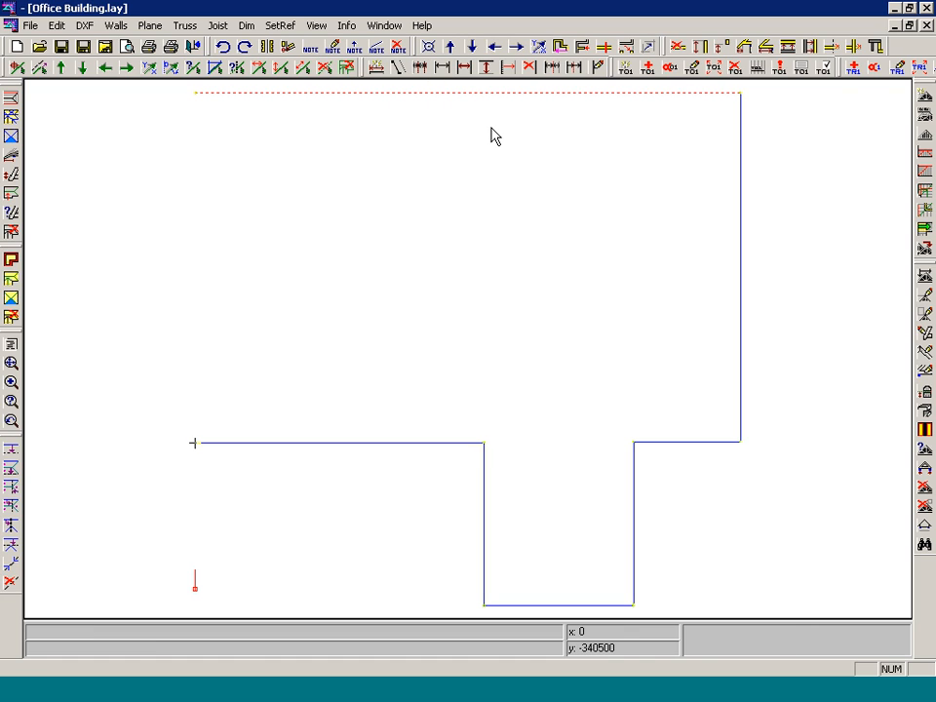
left_click(558, 51)
left_click(464, 374)
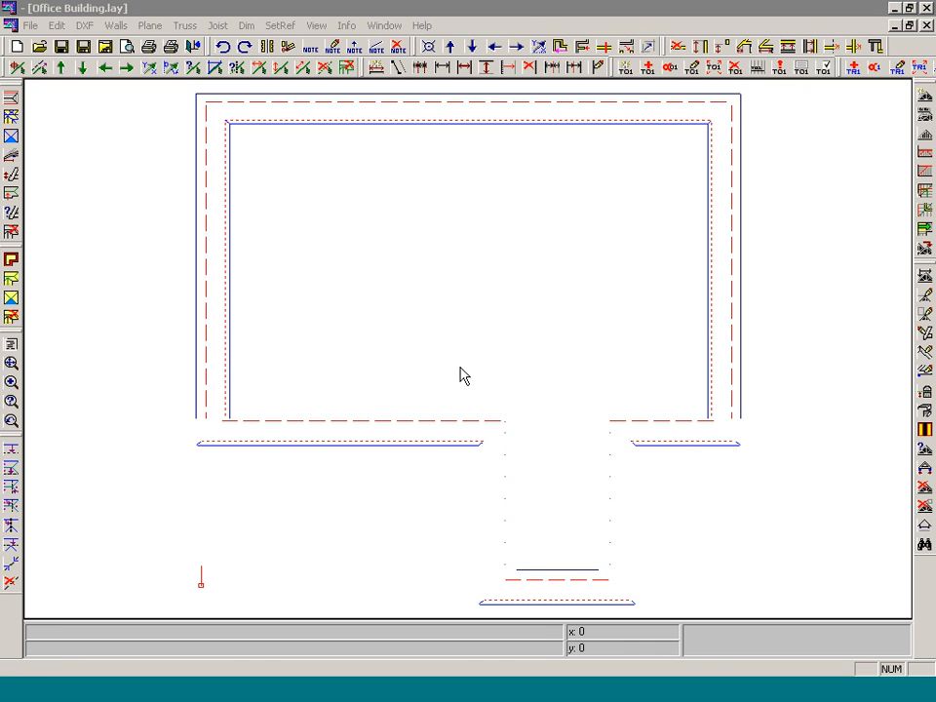
left_click(403, 371)
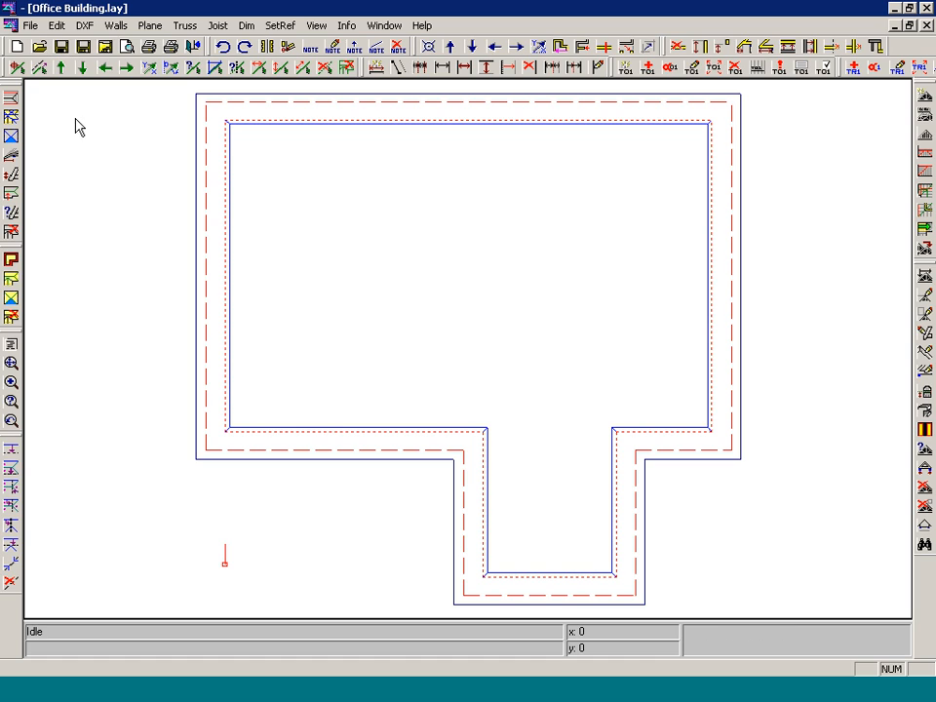
Define roof planes with pitch 7 and heel height 0-9-0 on the left, upper, right and lower-left walls and both projection side walls.
left_click(11, 155)
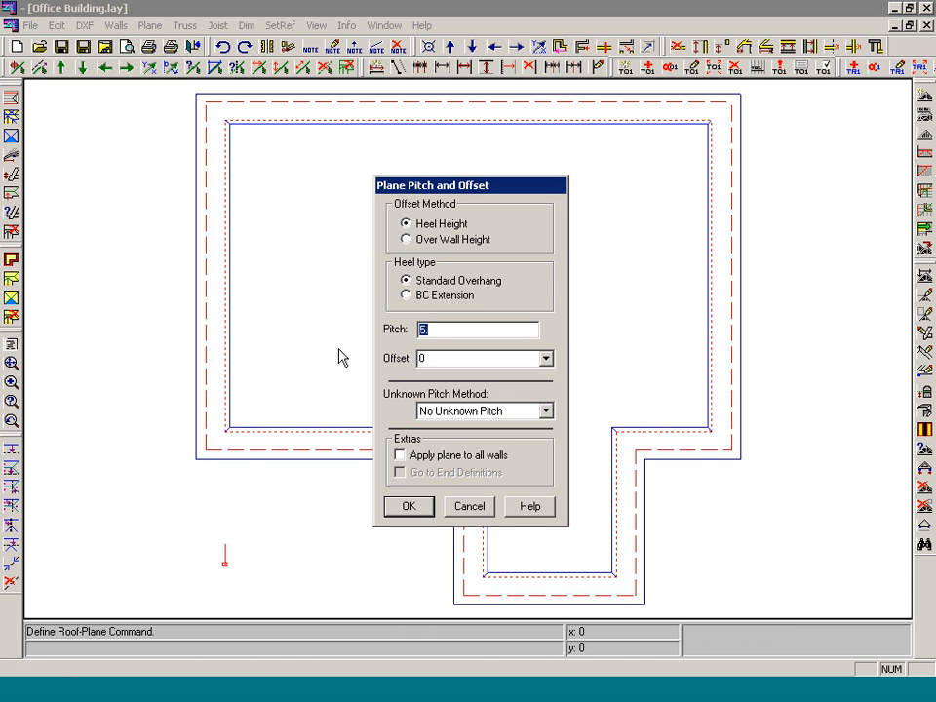
key("Tab")
type("9")
left_click(409, 507)
left_click(254, 316)
left_click(463, 126)
left_click(702, 254)
left_click(355, 428)
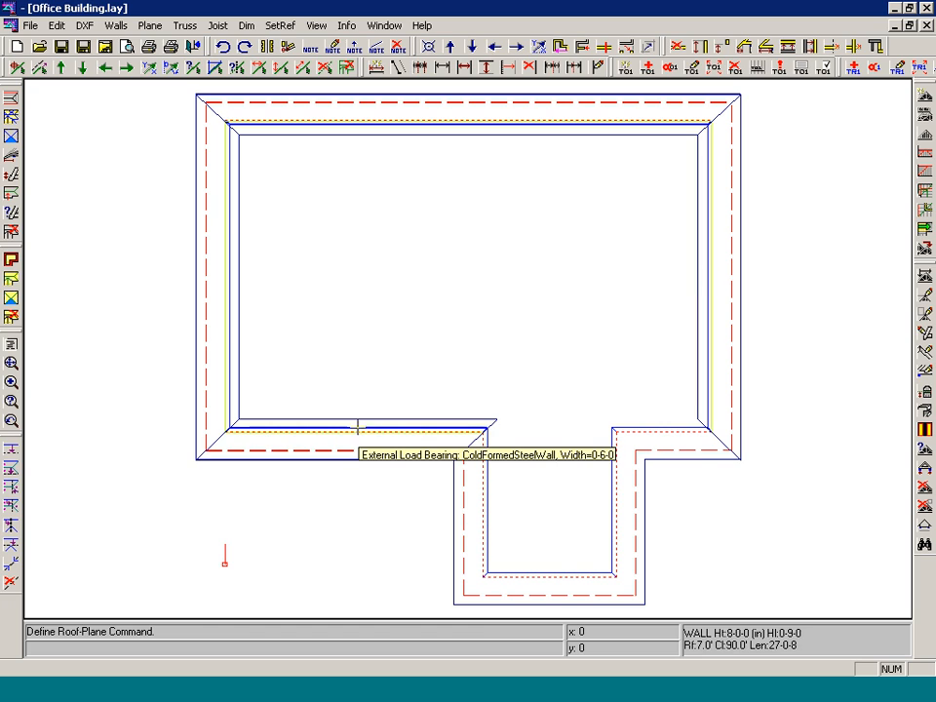
left_click(476, 514)
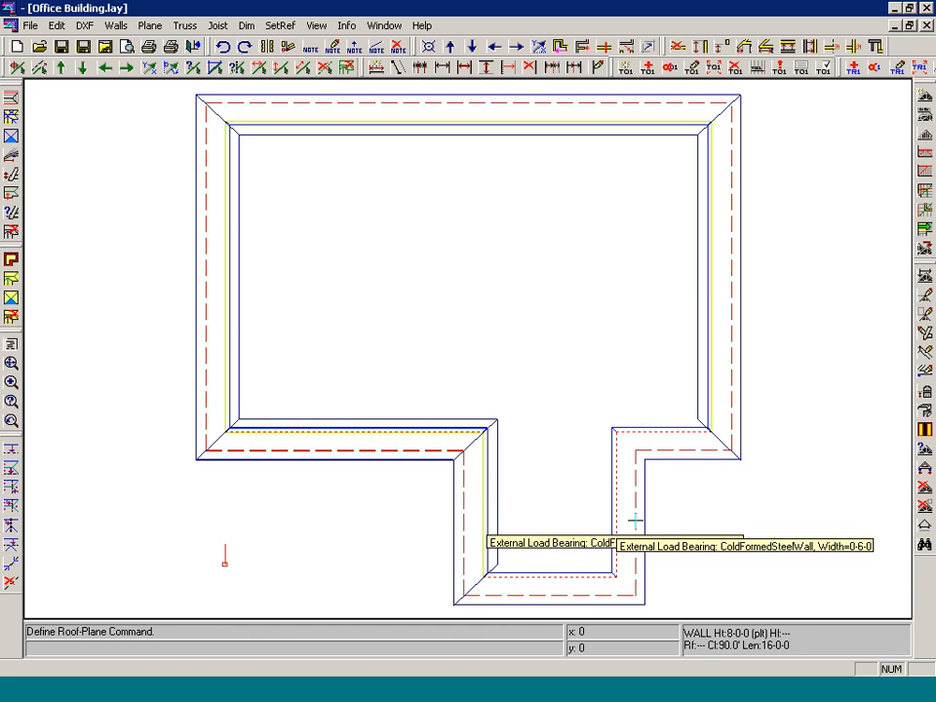
left_click(589, 506)
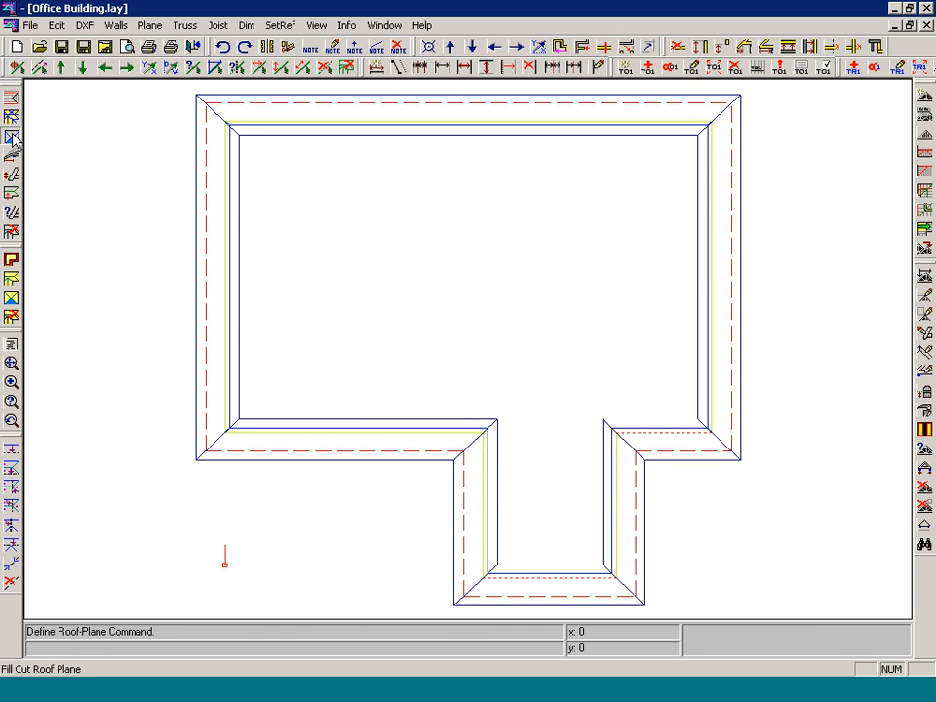
Cut the main roof's left, upper and right planes with Roof Assisted Viewcut, accepting the proposed areas.
left_click(10, 99)
left_click(226, 278)
right_click(225, 277)
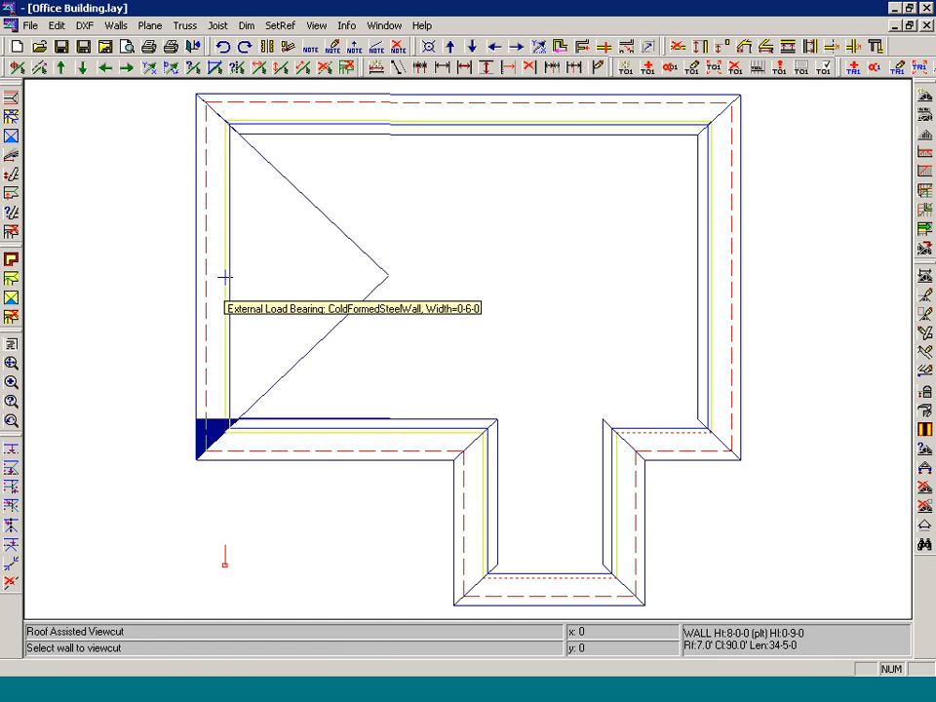
left_click(371, 121)
right_click(371, 122)
left_click(708, 251)
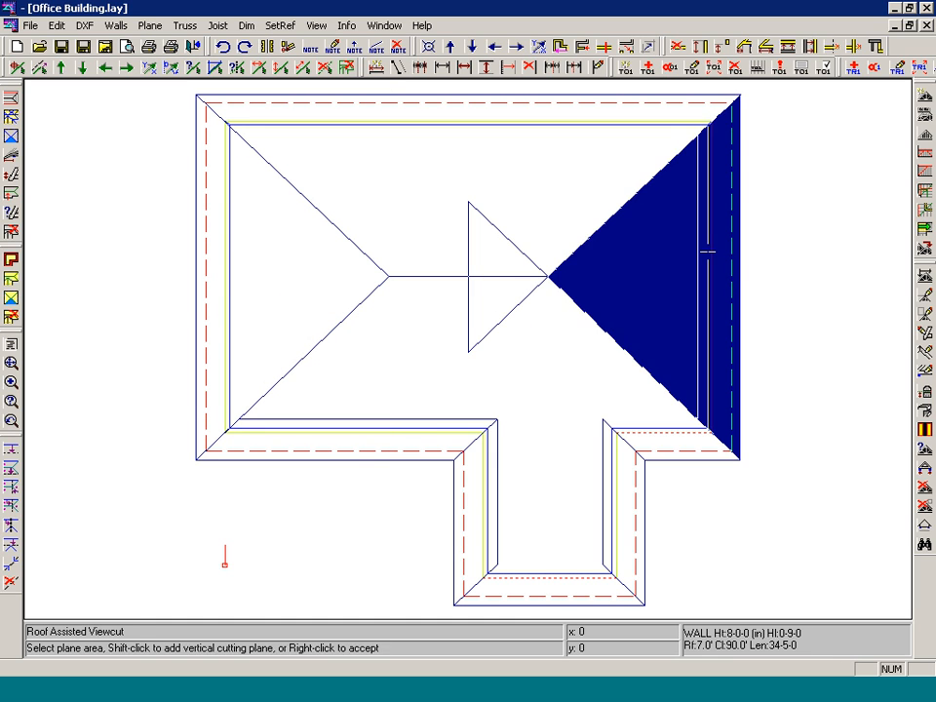
right_click(706, 254)
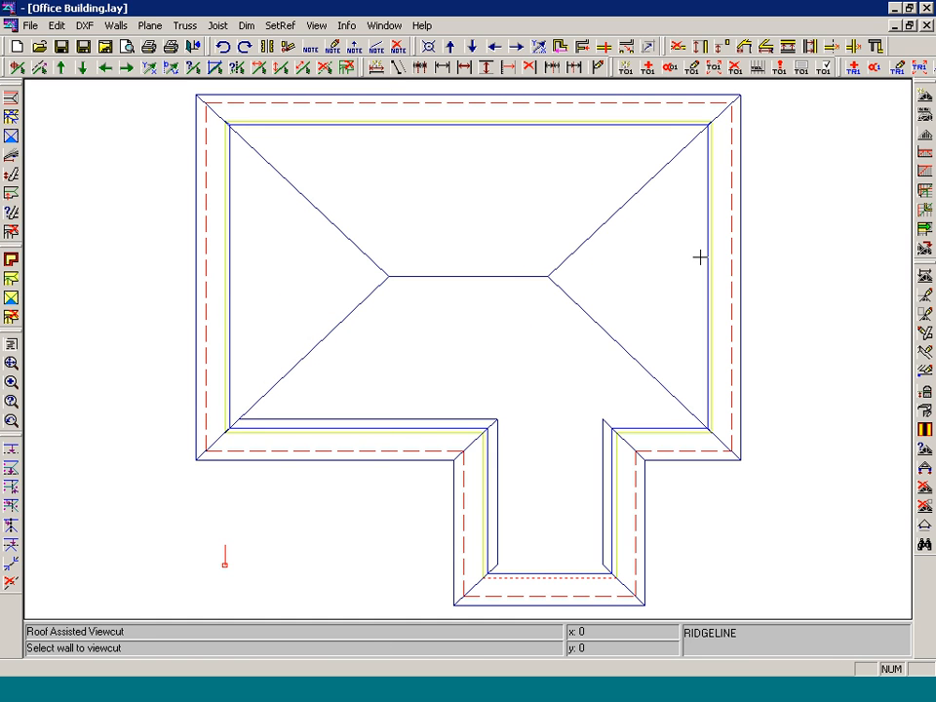
Cut the main roof's lower plane against the upper and end planes, the short lower-right wall and both projection side planes.
left_click(11, 117)
left_click(343, 428)
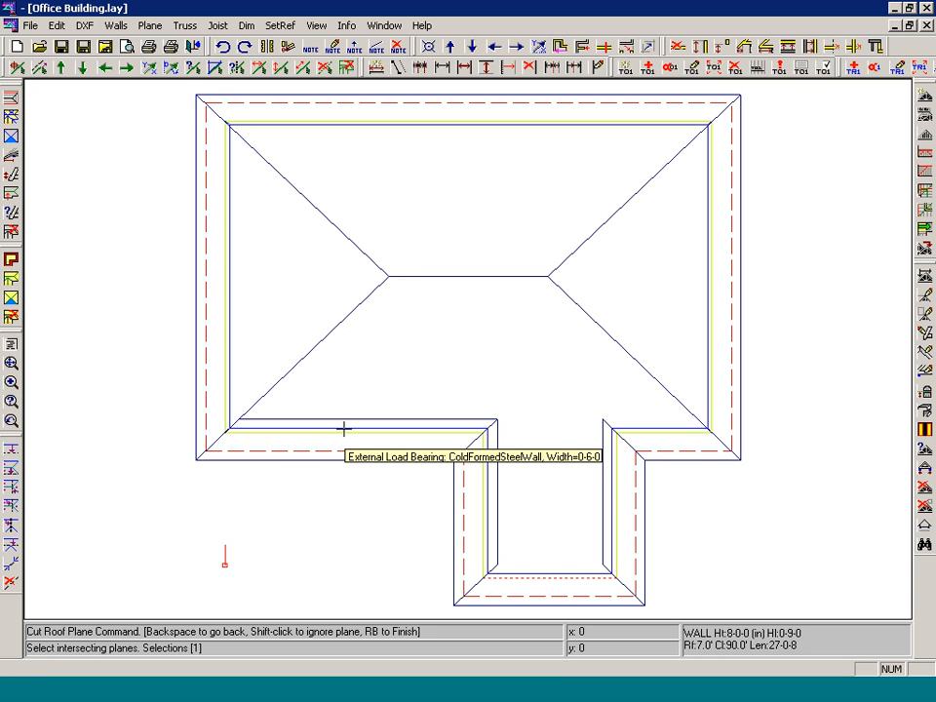
left_click(403, 131)
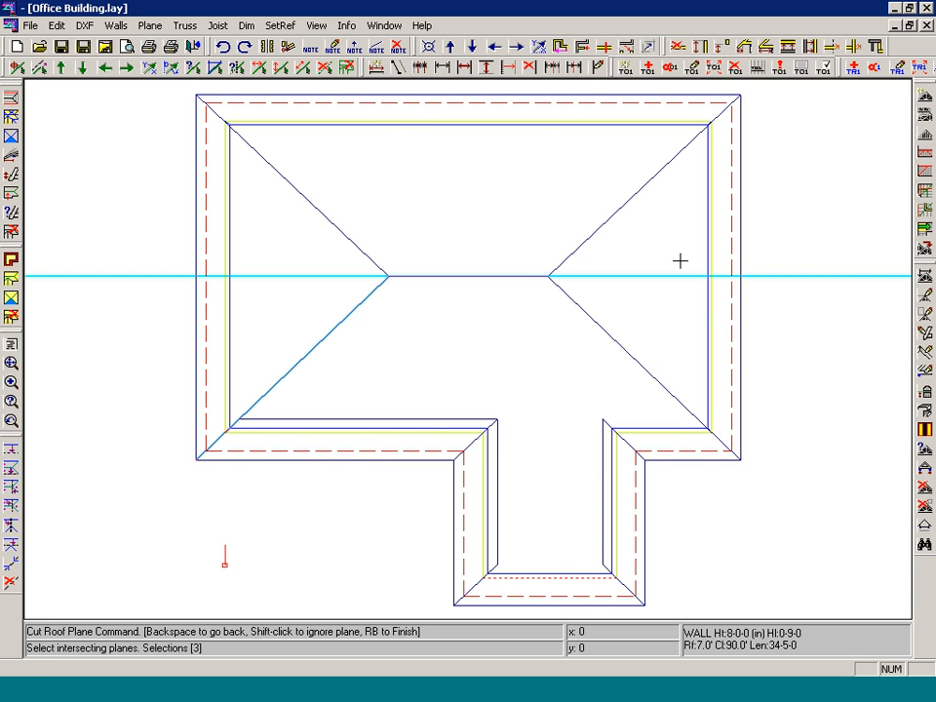
left_click(706, 310)
left_click(682, 442)
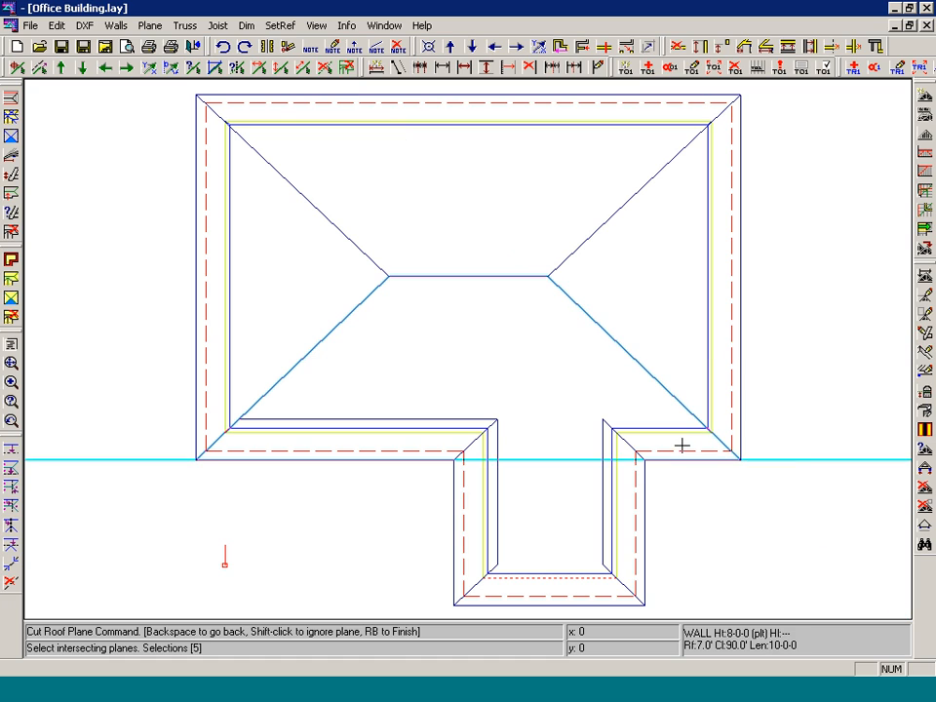
left_click(618, 503)
left_click(488, 509)
right_click(488, 509)
Cut the projection's left roof plane against the main roof's lower plane, the opposite projection plane and the end wall.
left_click(490, 506)
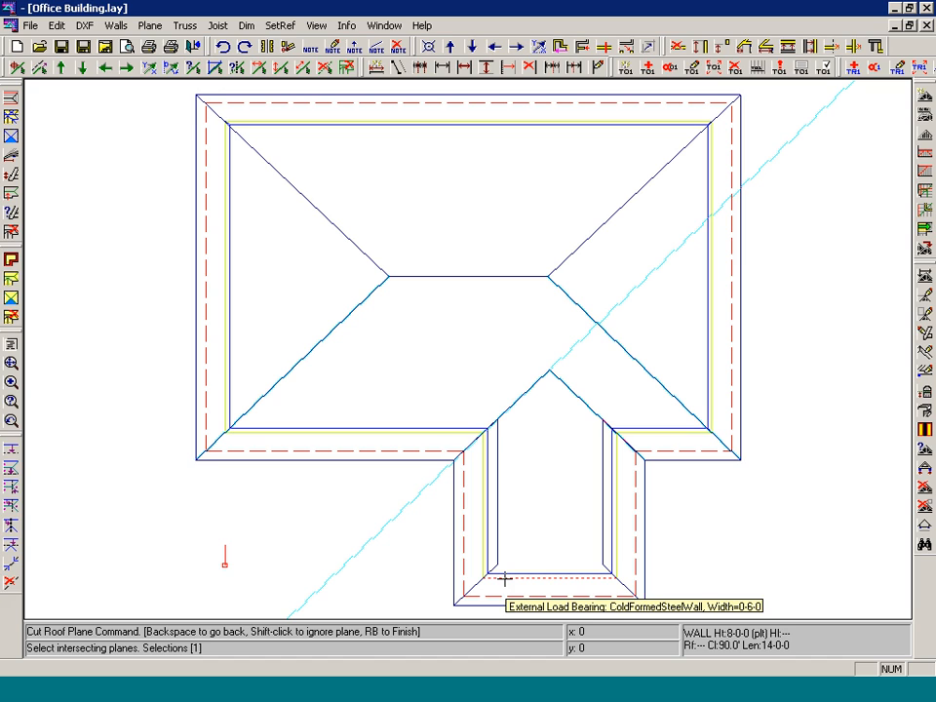
left_click(430, 431)
left_click(568, 539)
left_click(563, 579)
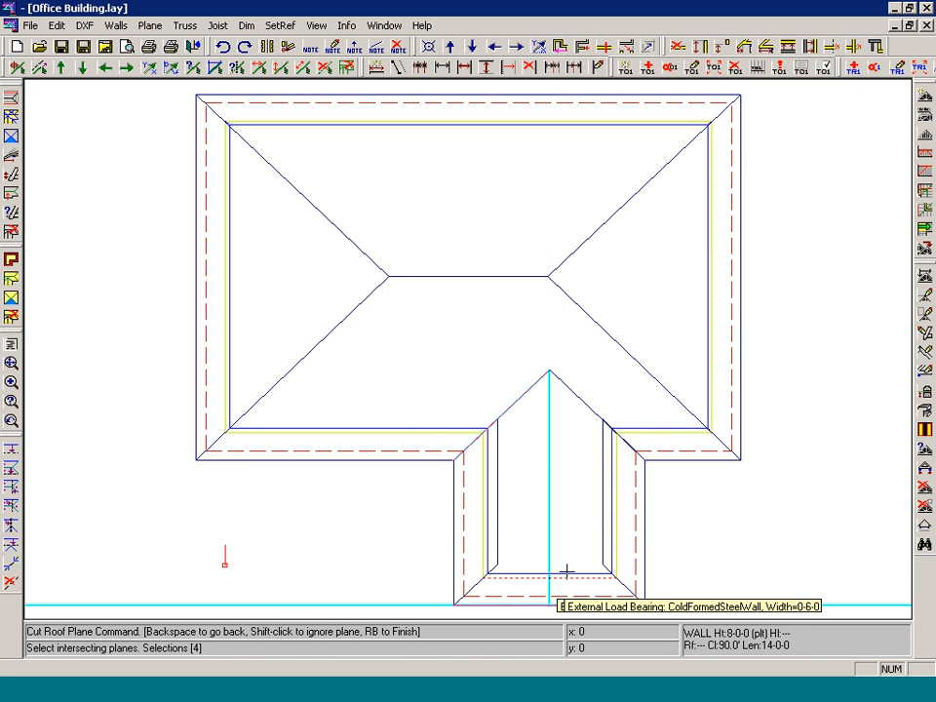
right_click(549, 579)
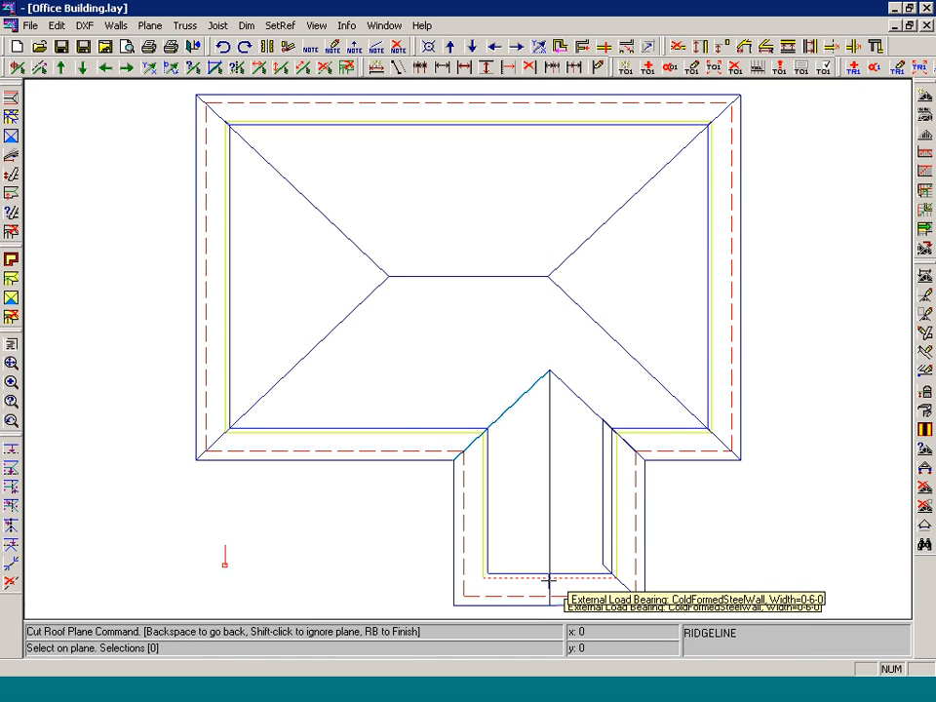
Cut the projection's right roof plane against the main roof's lower plane, the opposite projection plane and the end wall, and save the layout.
left_click(609, 456)
left_click(478, 459)
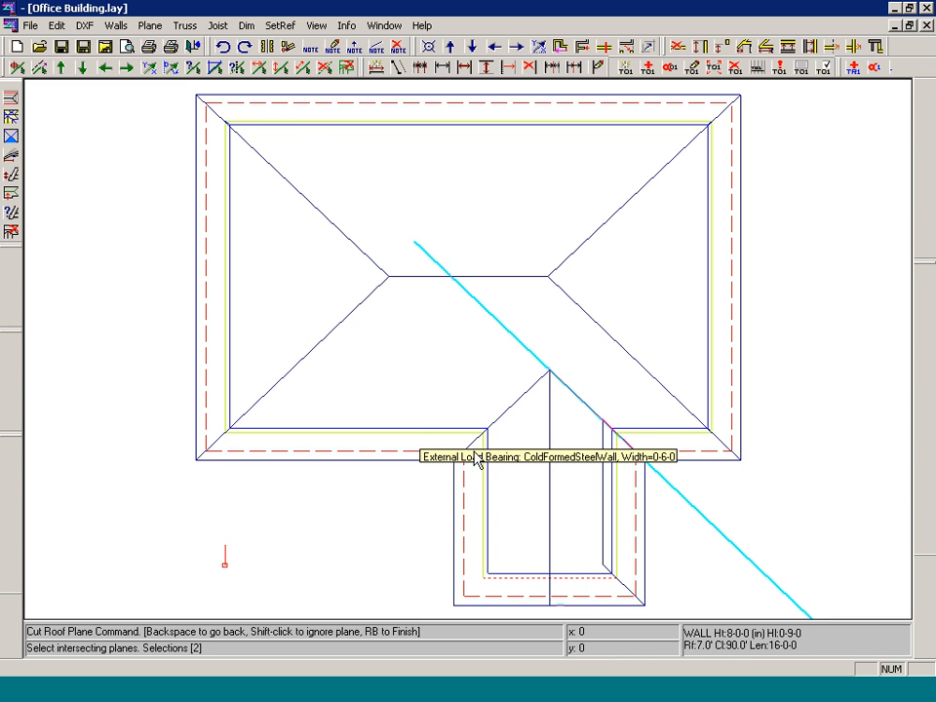
left_click(547, 567)
left_click(570, 573)
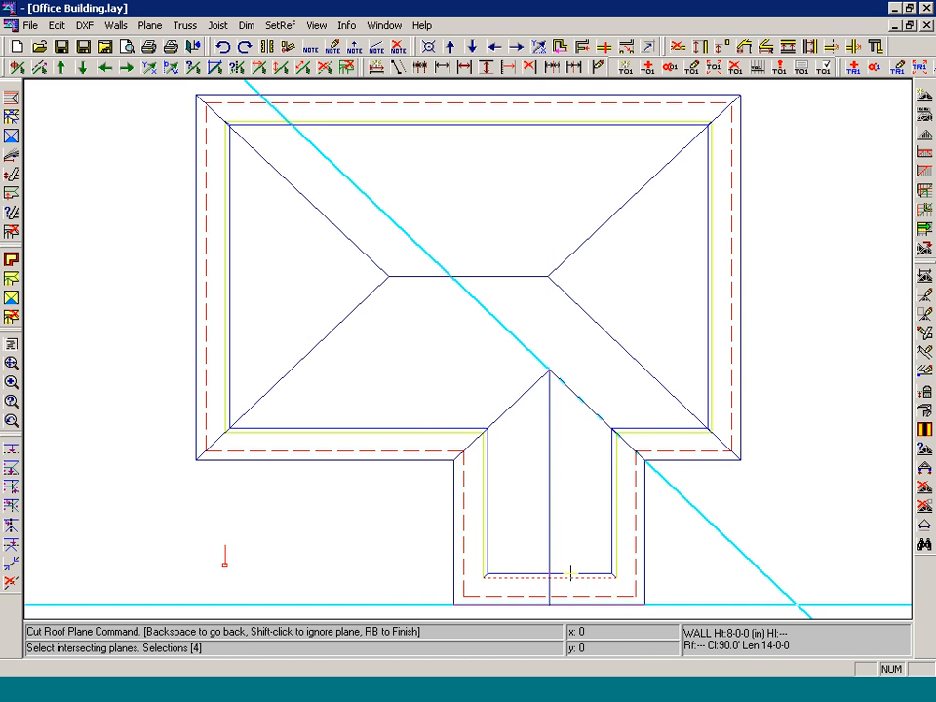
right_click(692, 531)
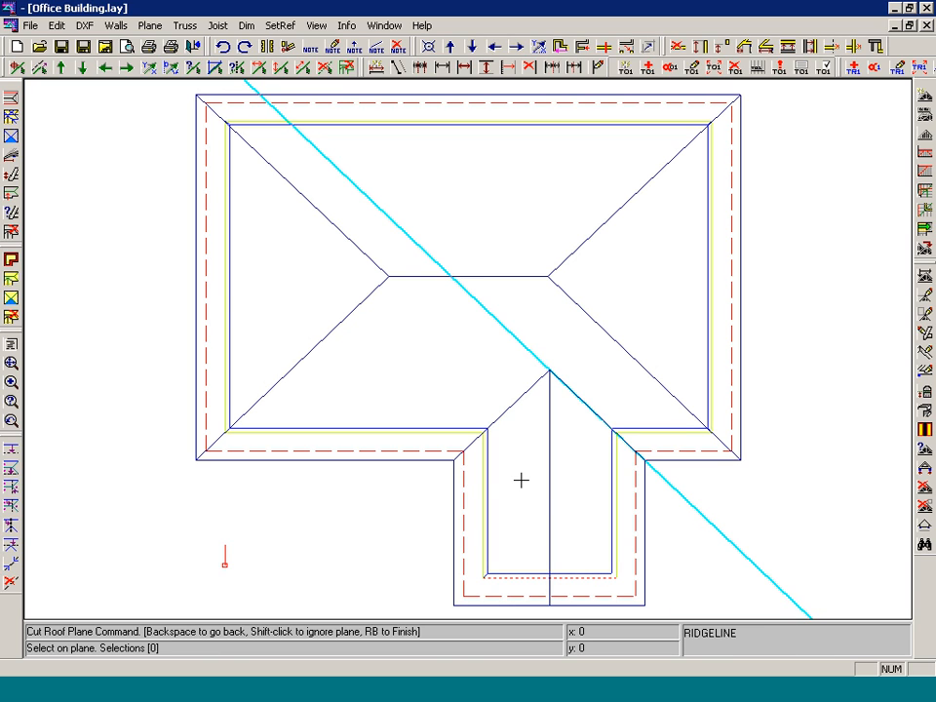
left_click(60, 46)
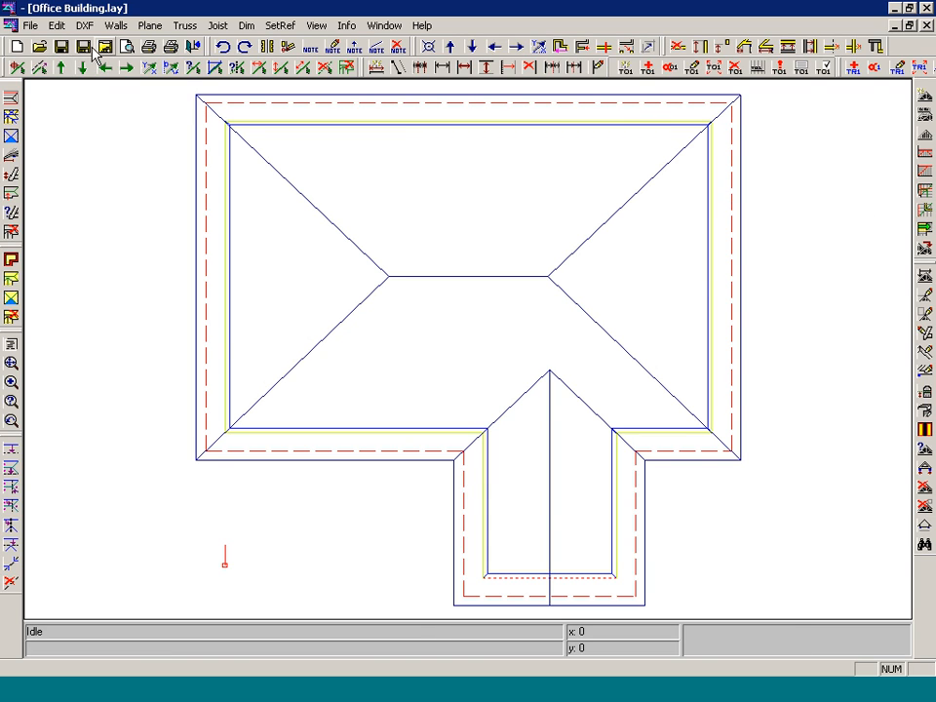
Set the origin at the projection end of the main building's lower-left wall with an X offset of 600.
left_click(427, 47)
left_click(470, 446)
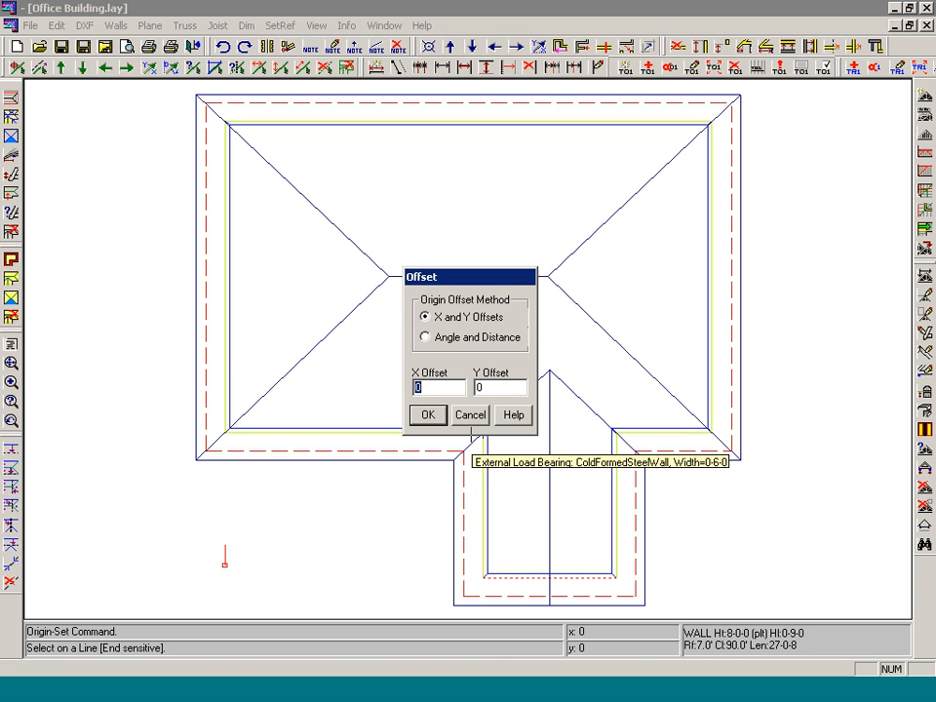
type("600")
key("Return")
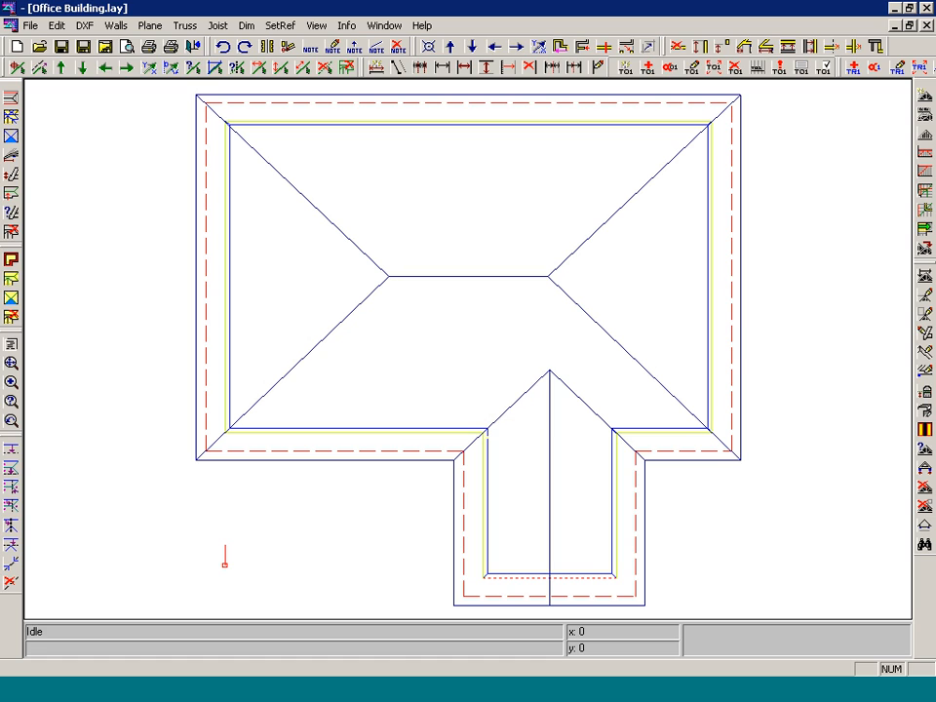
Draw a wall 10 feet long from the origin across the projection's opening and accept the proposed wall edge.
right_click(486, 441)
type("10")
key("Return")
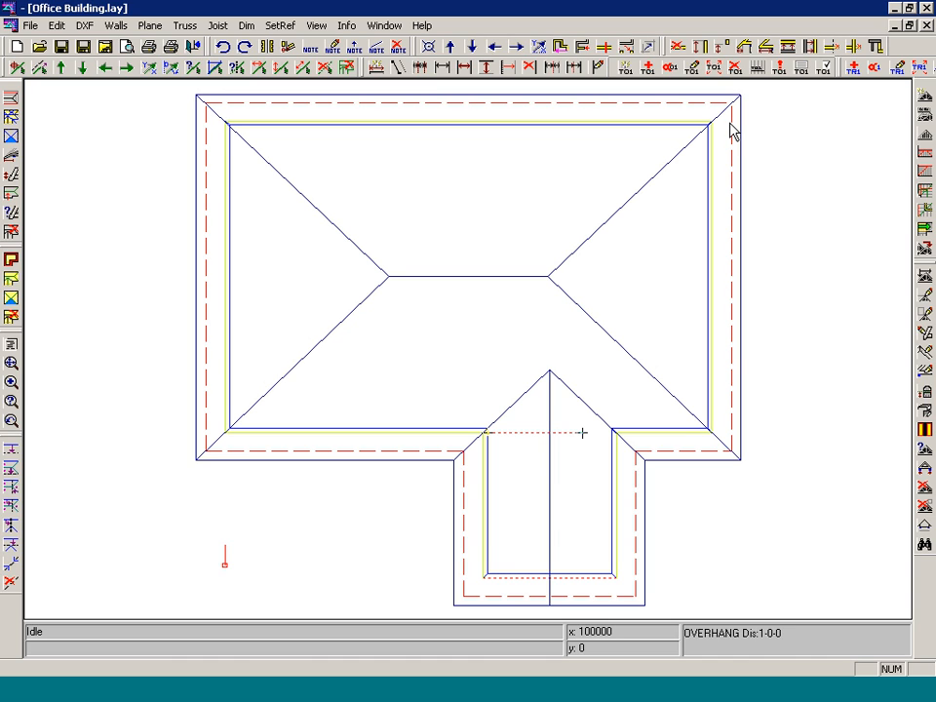
left_click(582, 46)
left_click(581, 434)
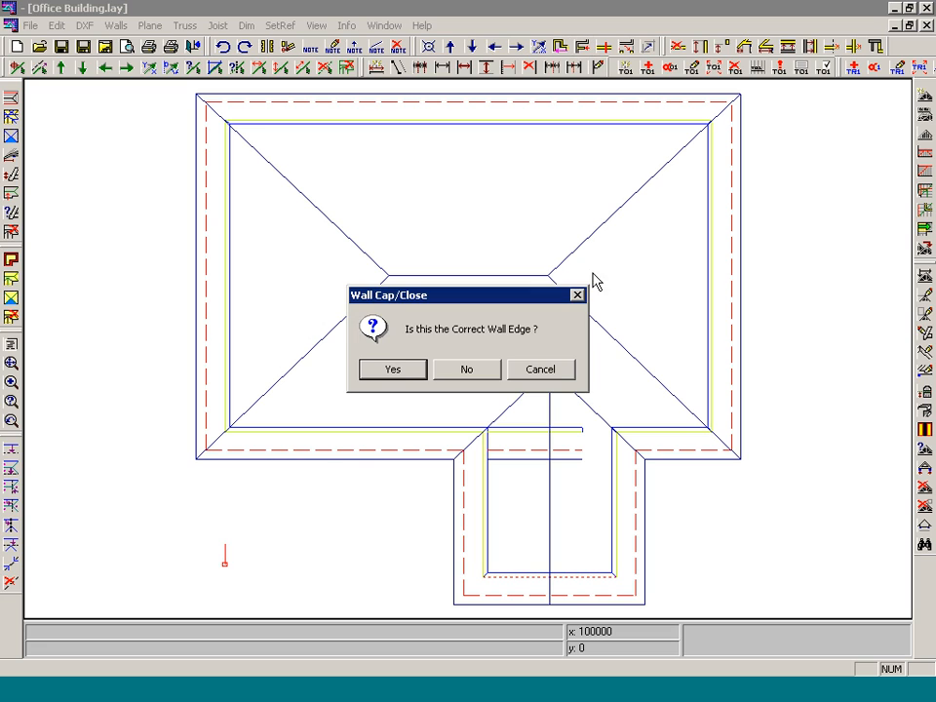
left_click(395, 369)
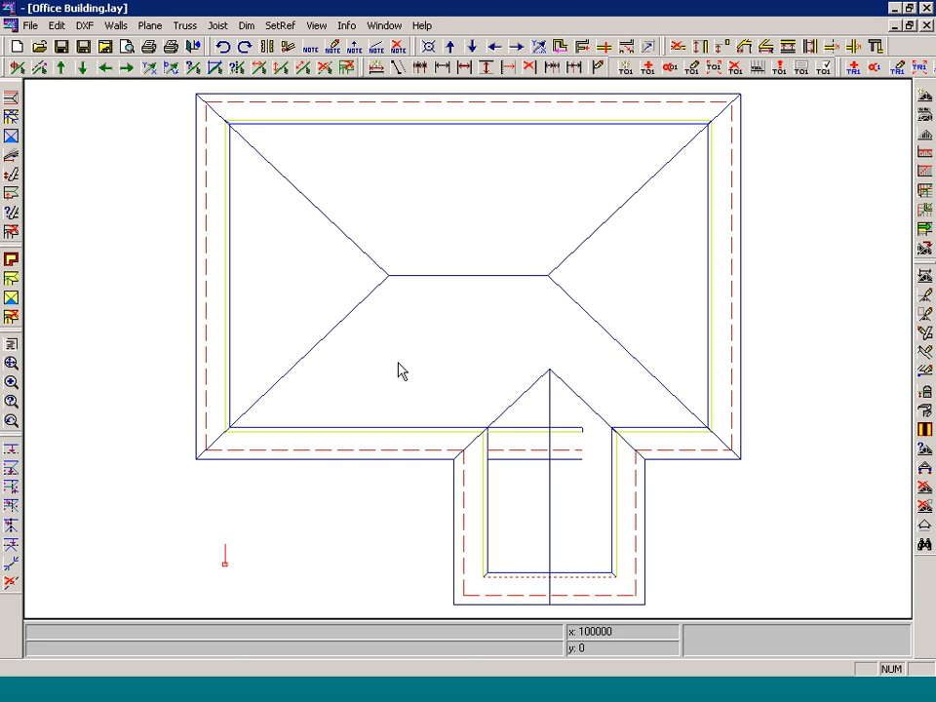
Set the overhang and the cantilever of the new wall across the projection's opening to 0.
left_click(744, 46)
type("0")
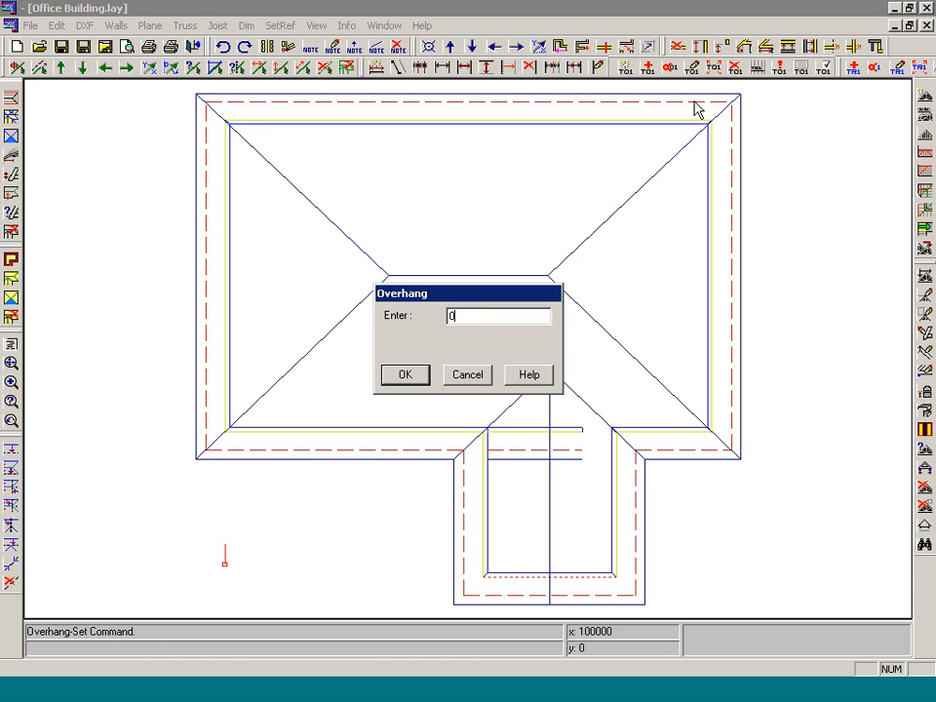
left_click(405, 375)
left_click(522, 429)
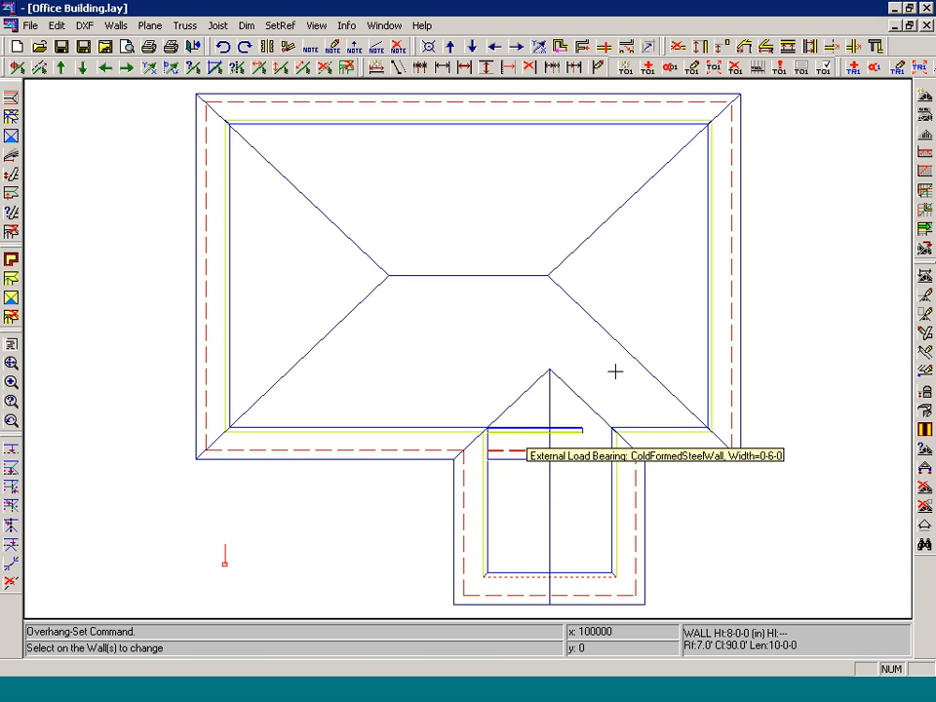
left_click(766, 46)
type("0")
left_click(407, 375)
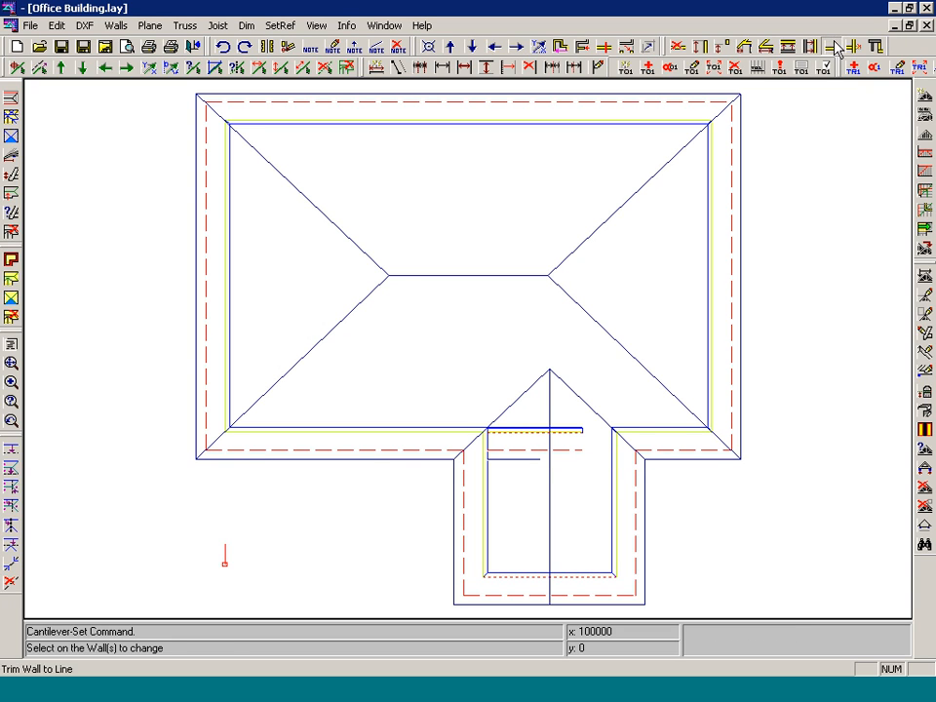
Extend the new wall across the projection's opening to meet the projection's right side wall.
left_click(625, 46)
left_click(572, 426)
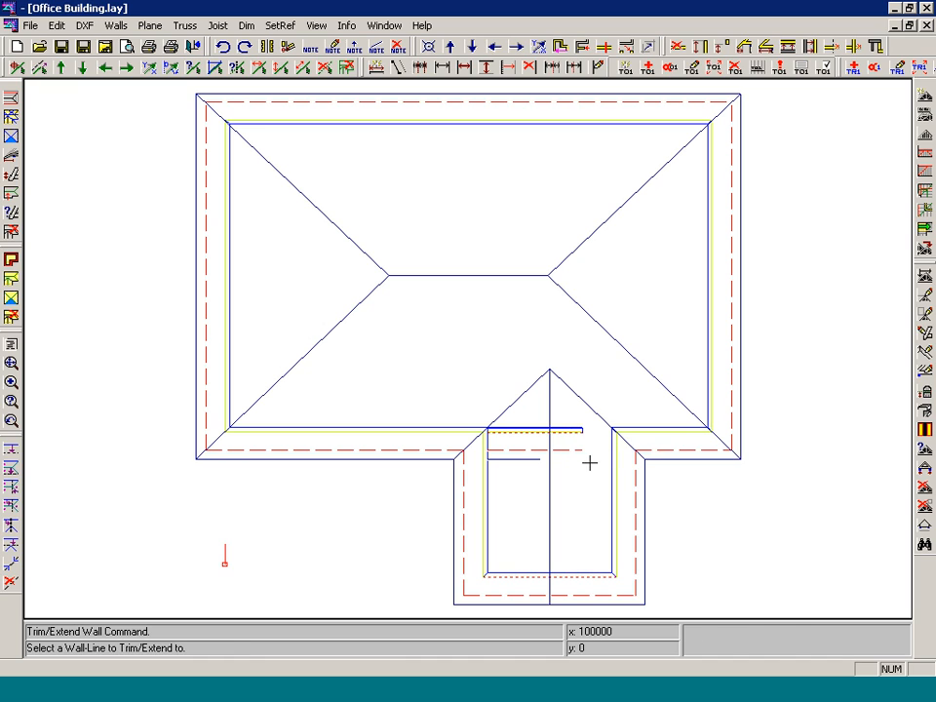
left_click(597, 463)
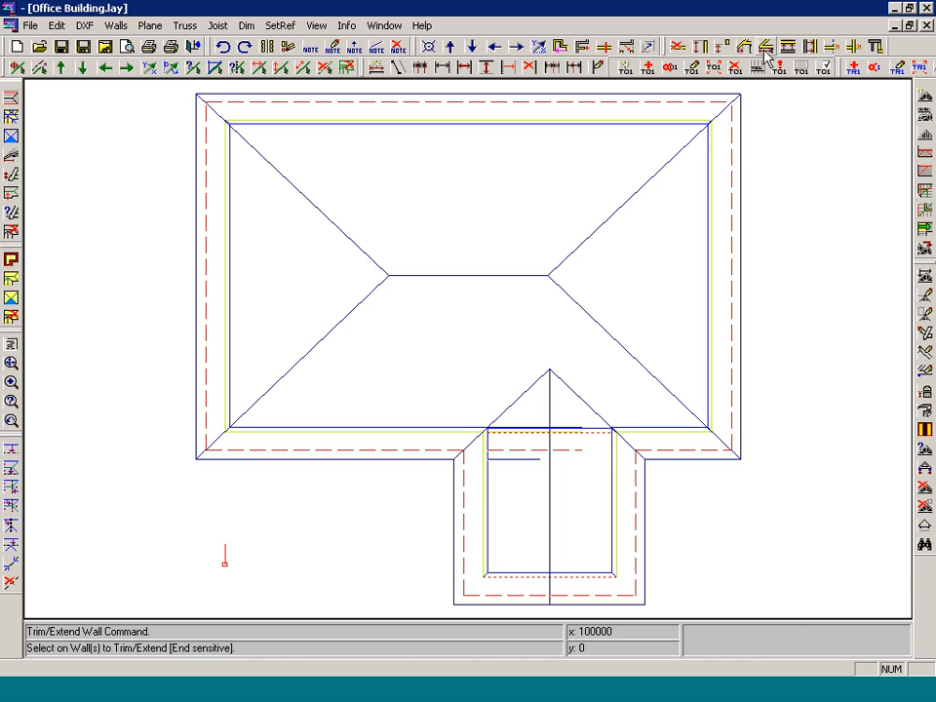
Set the cantilever of the projection's end wall to 0 and save the layout.
left_click(579, 44)
type("0")
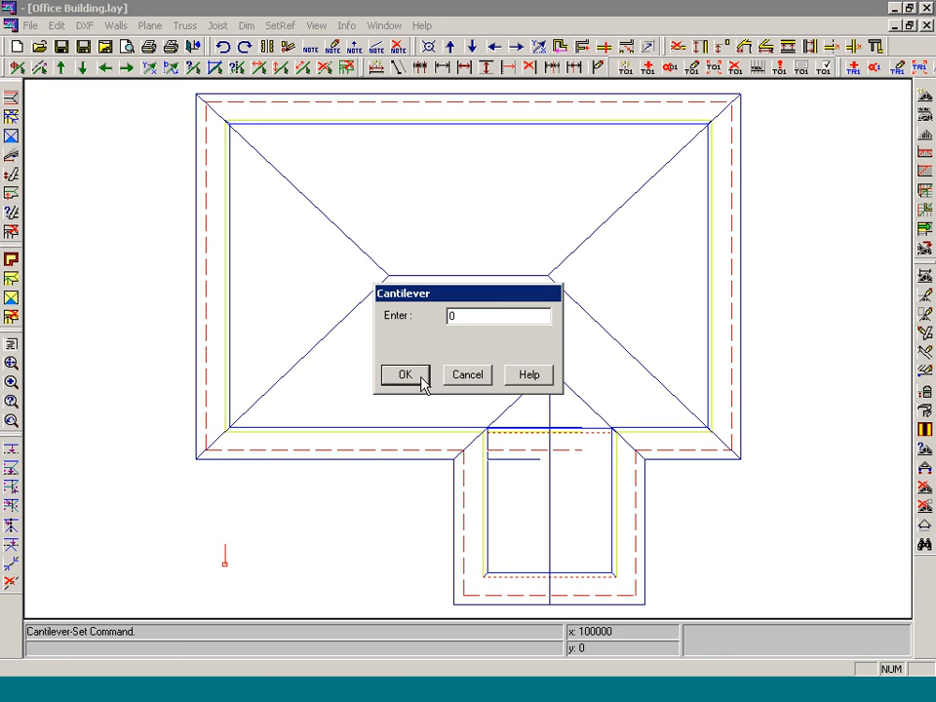
left_click(423, 377)
left_click(535, 582)
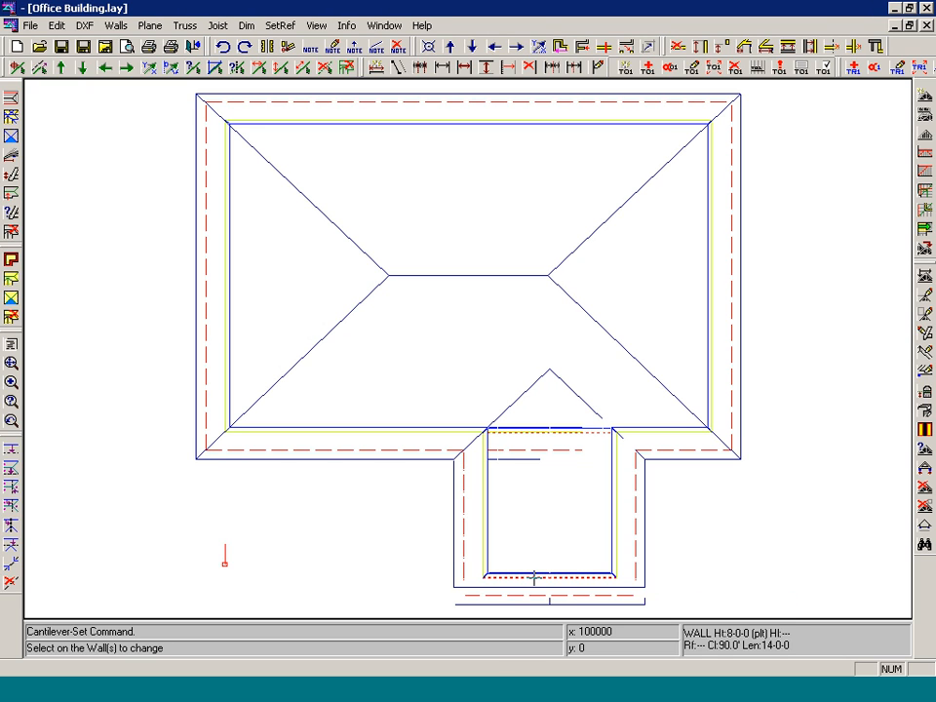
left_click(61, 46)
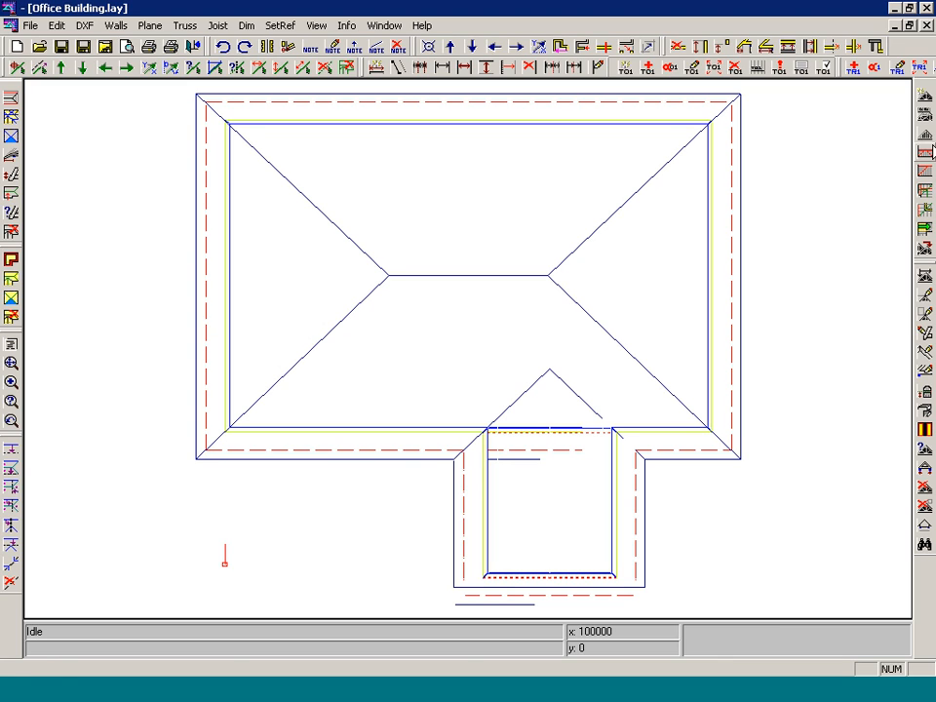
Configure a Stepdown hip set with 1 ply, a minimum setback of 9 and the Inside Out corner option.
left_click(926, 154)
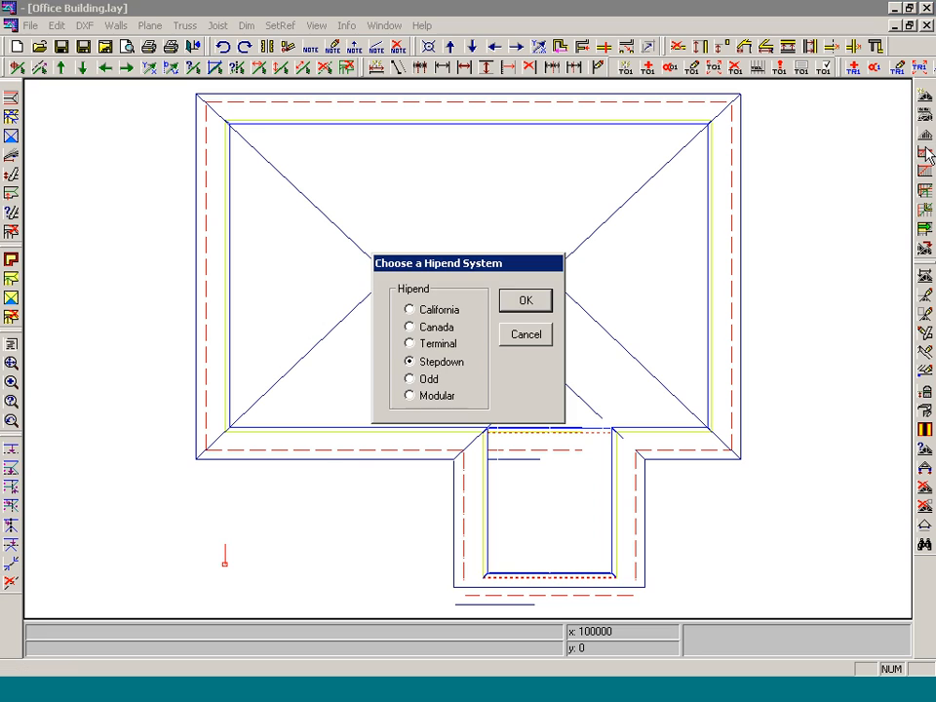
left_click(515, 297)
double_click(472, 269)
type("1")
left_click(503, 297)
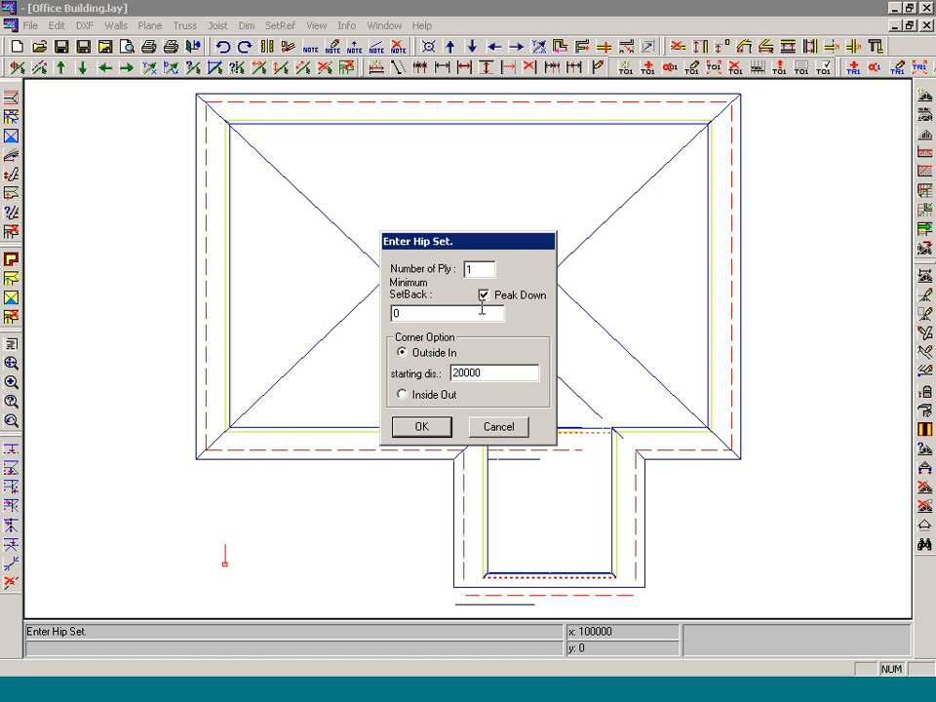
double_click(412, 312)
type("9.")
left_click(439, 396)
left_click(426, 433)
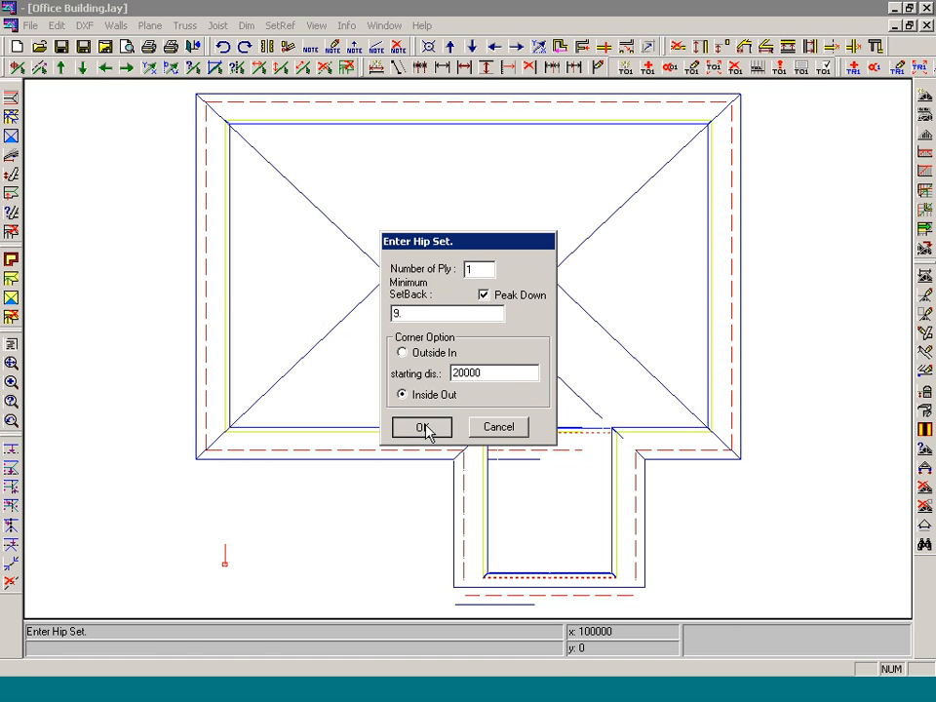
Place the stepdown hip set on the main roof's left and right ends, and fill the gap between them with trusses.
left_click(229, 288)
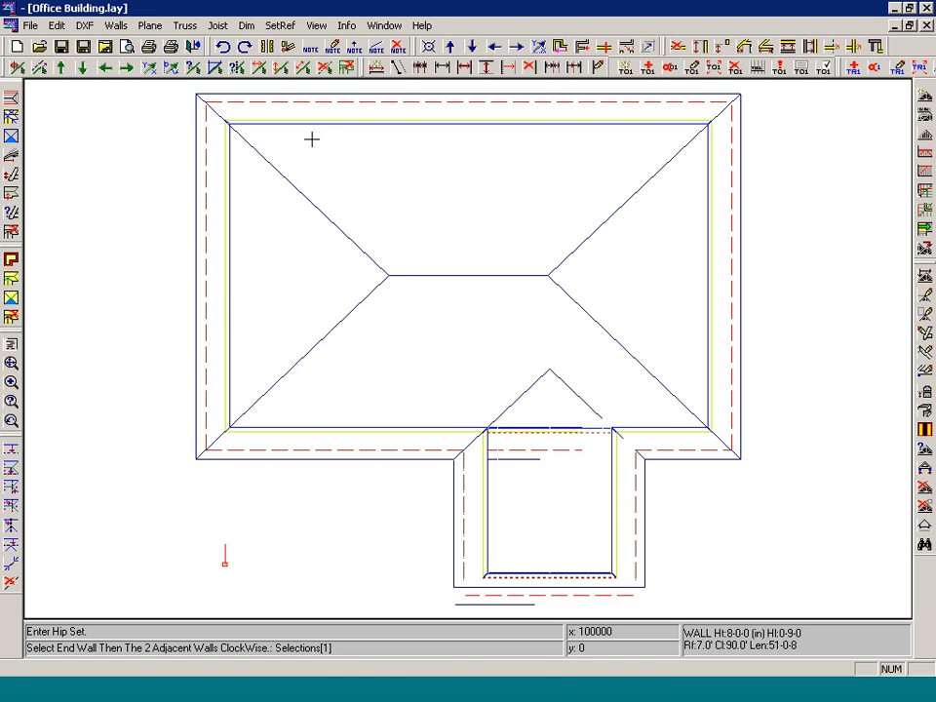
left_click(327, 433)
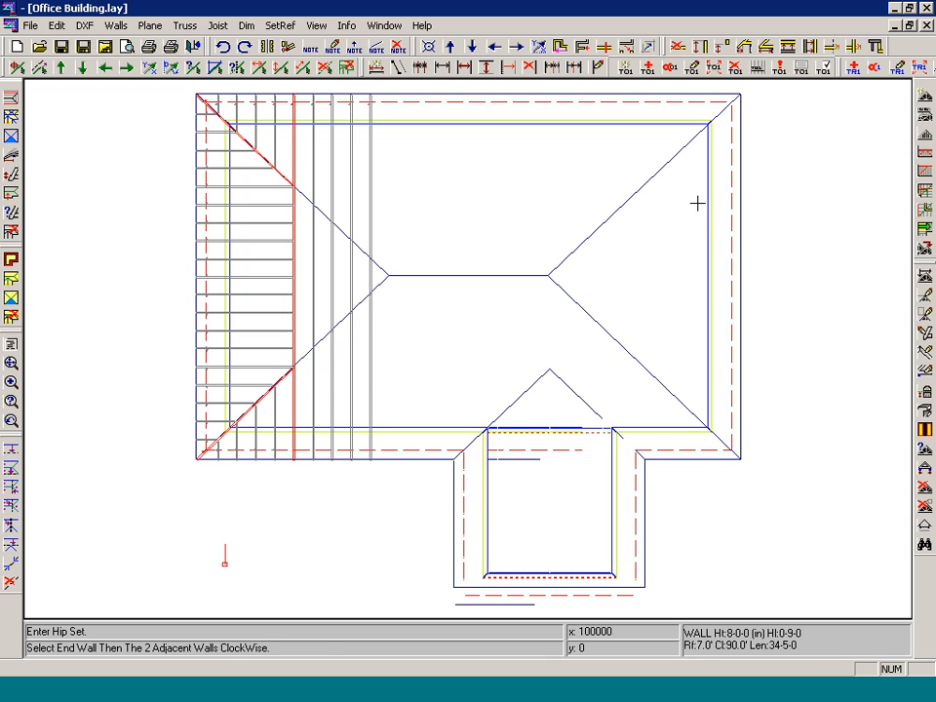
left_click(734, 207)
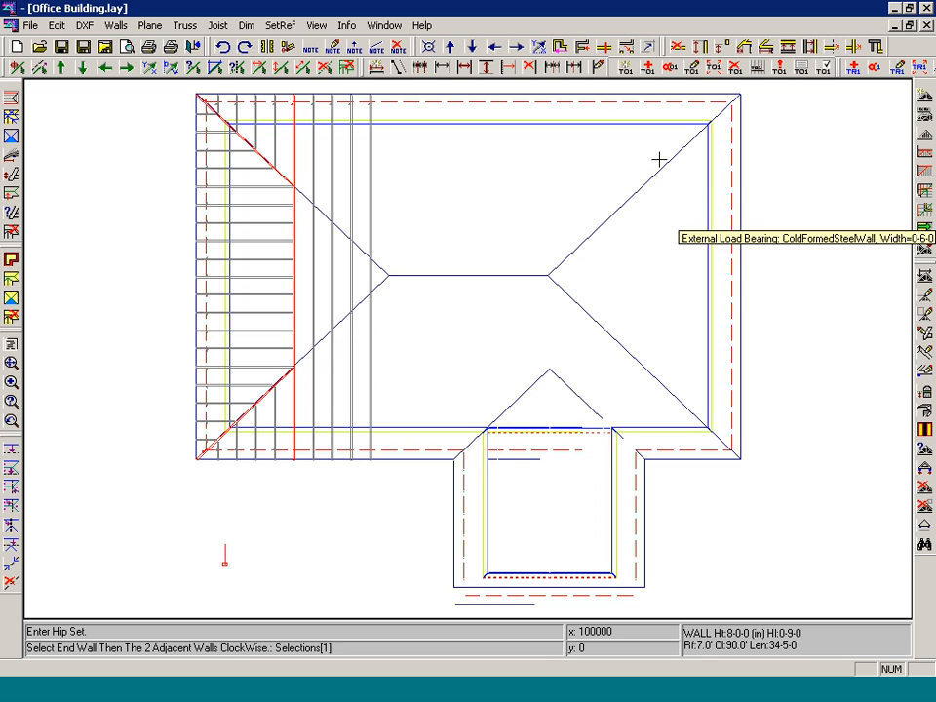
left_click(453, 429)
left_click(480, 121)
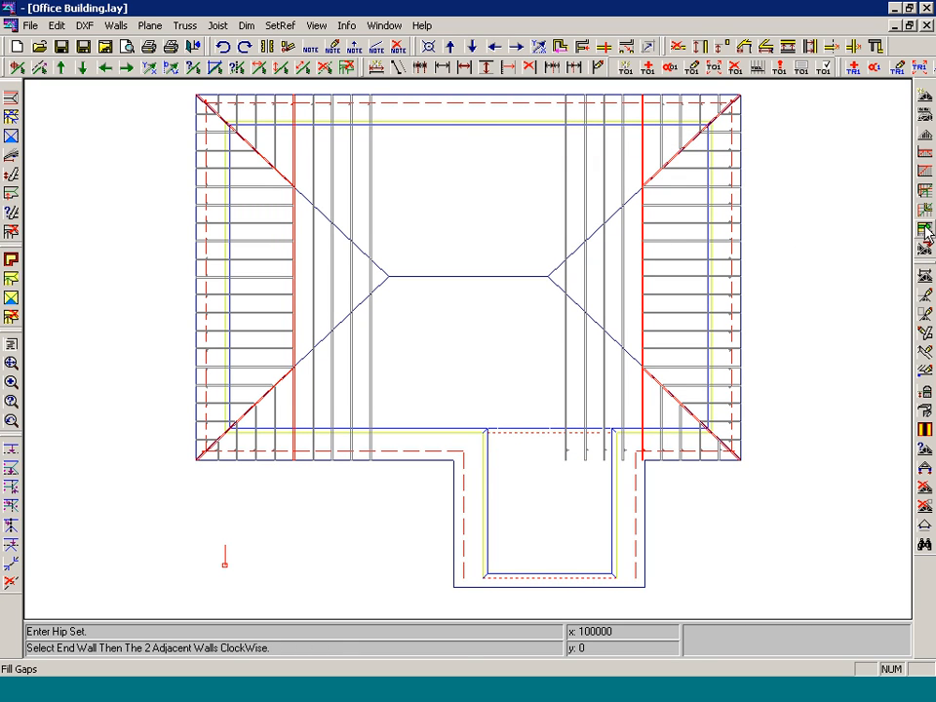
left_click(926, 234)
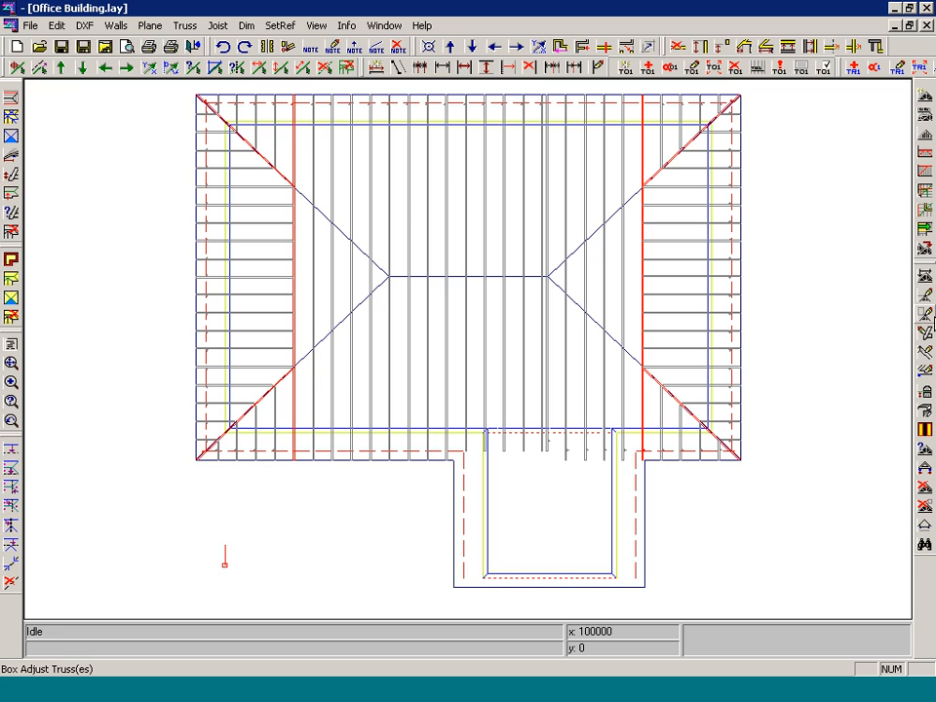
Adjust one end of the main trusses above the projection to stop at the wall across its opening, using the One End adjustment.
left_click(924, 335)
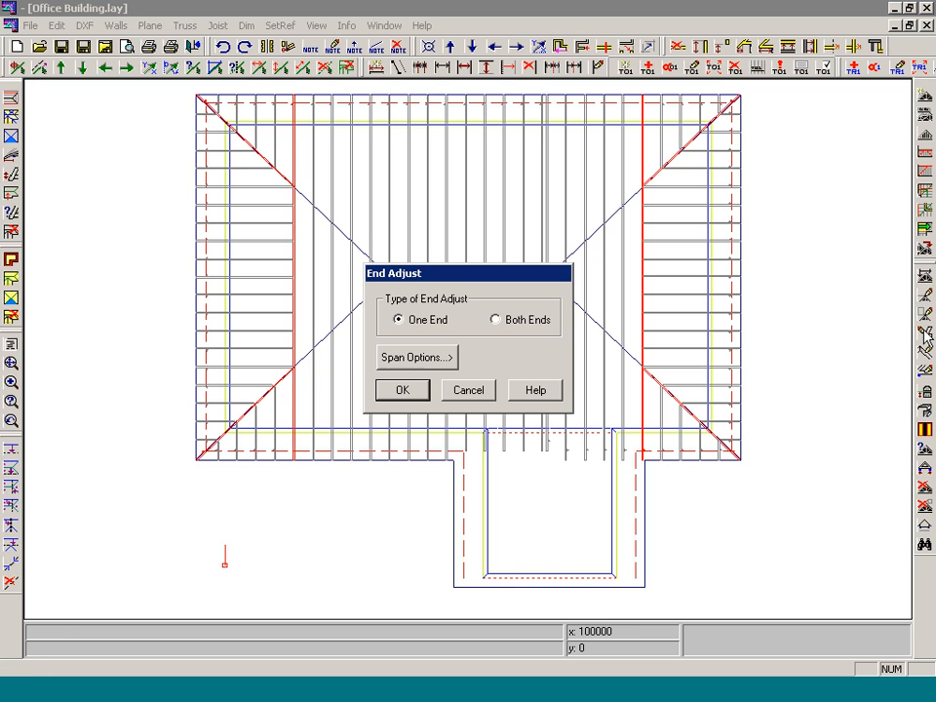
left_click(424, 394)
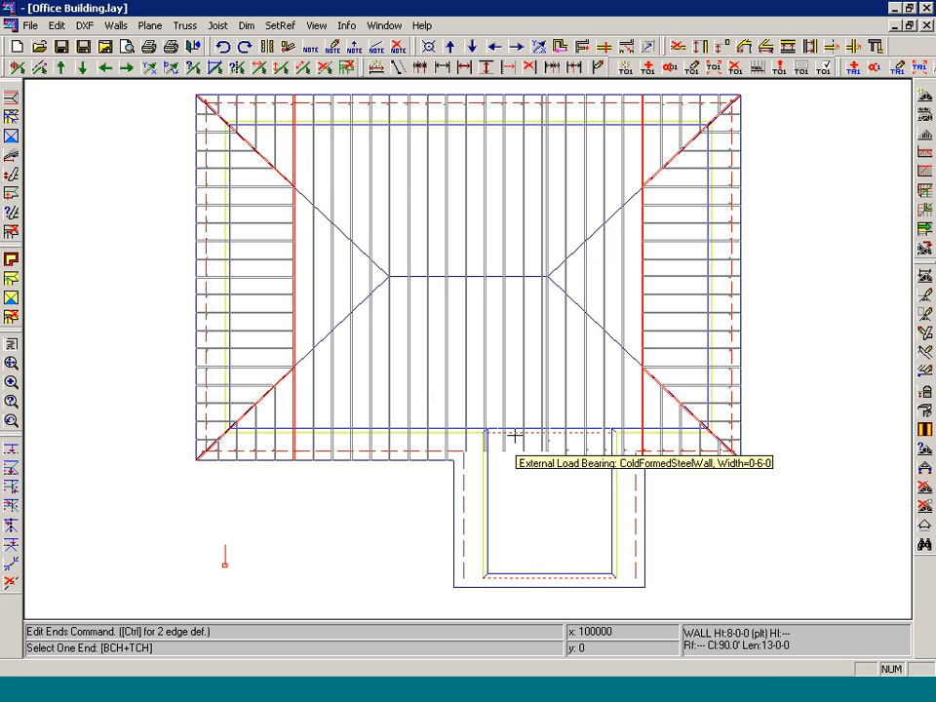
left_click(512, 433)
right_click(497, 435)
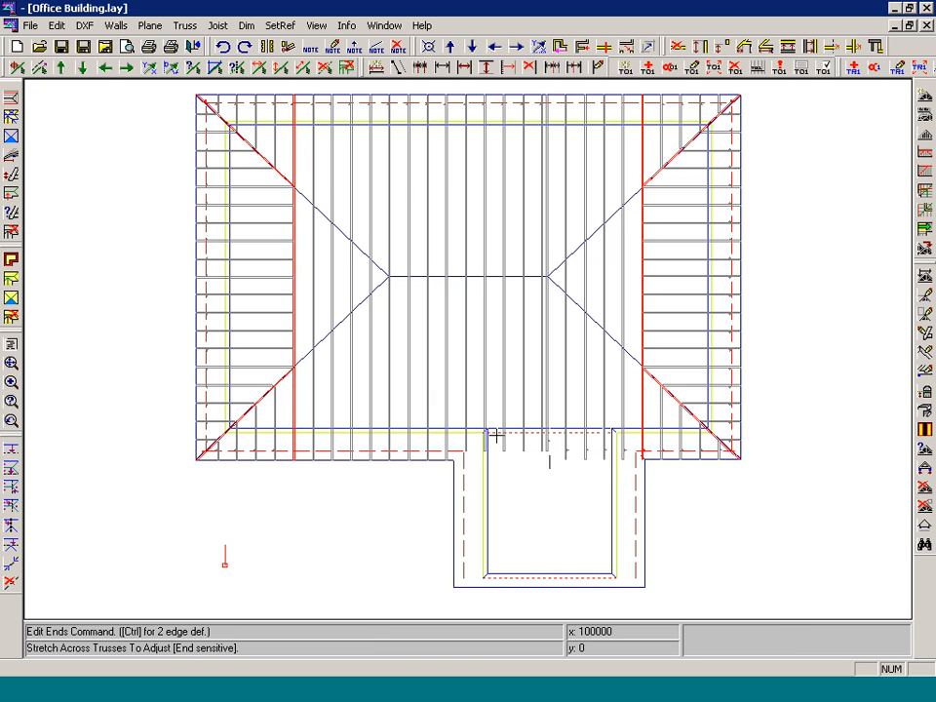
left_click(472, 439)
left_click(625, 438)
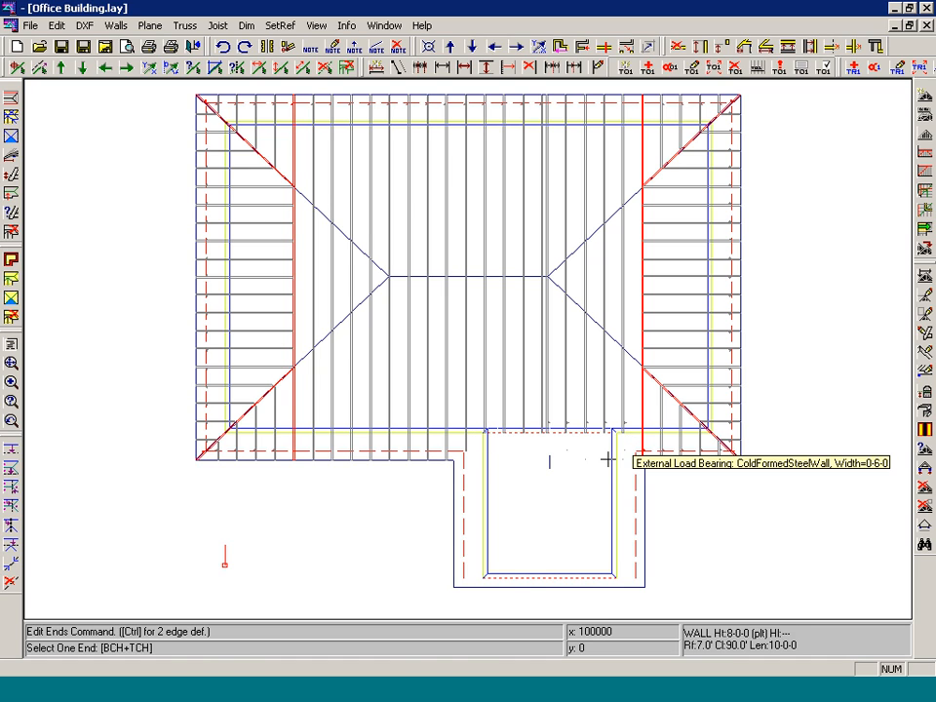
left_click(592, 460)
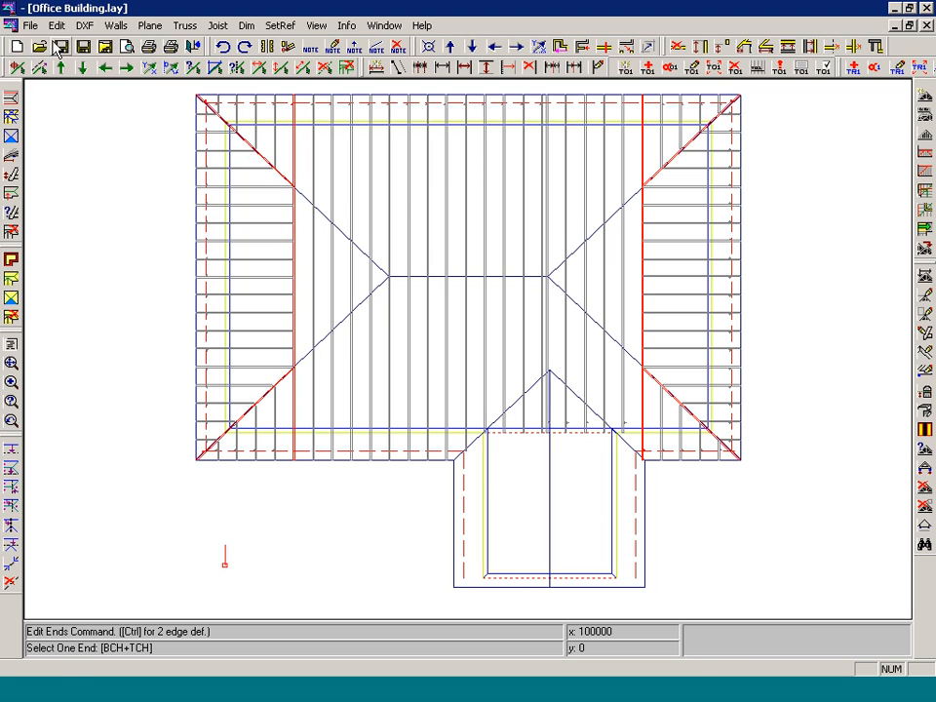
right_click(193, 172)
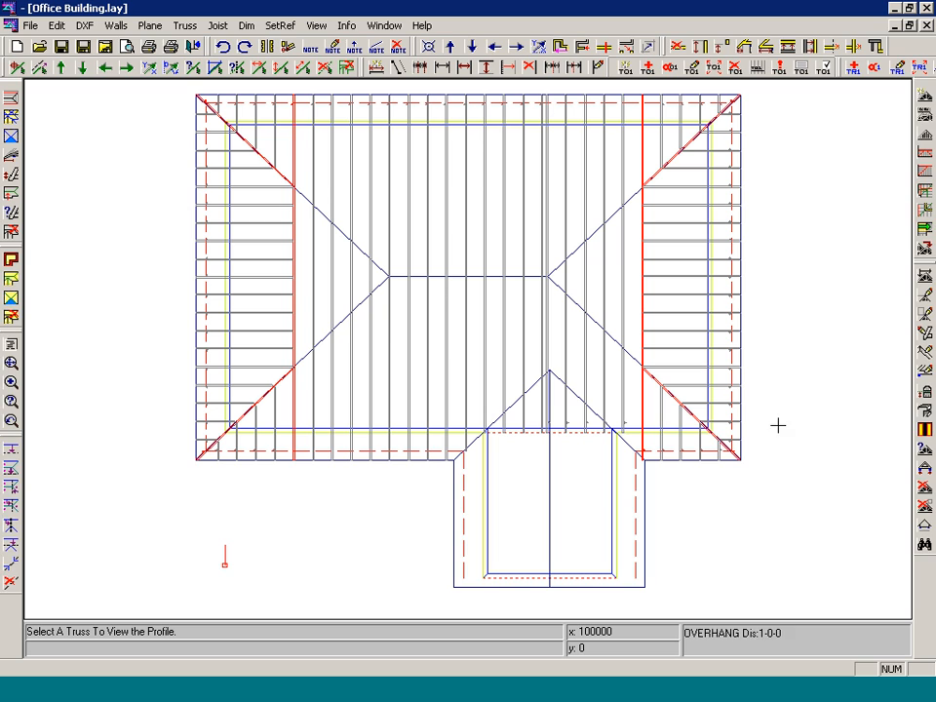
Run Quick-Truss common trusses with 1 ply and 20000 spacing between the projection's side walls, referenced from its end wall at offset 0.
left_click(925, 98)
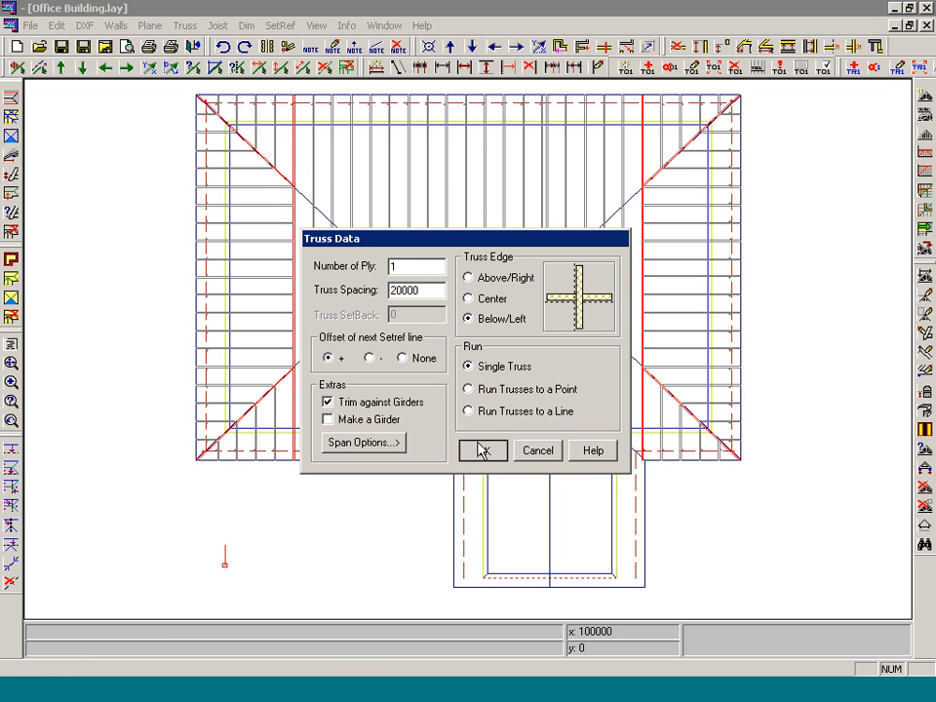
left_click(481, 450)
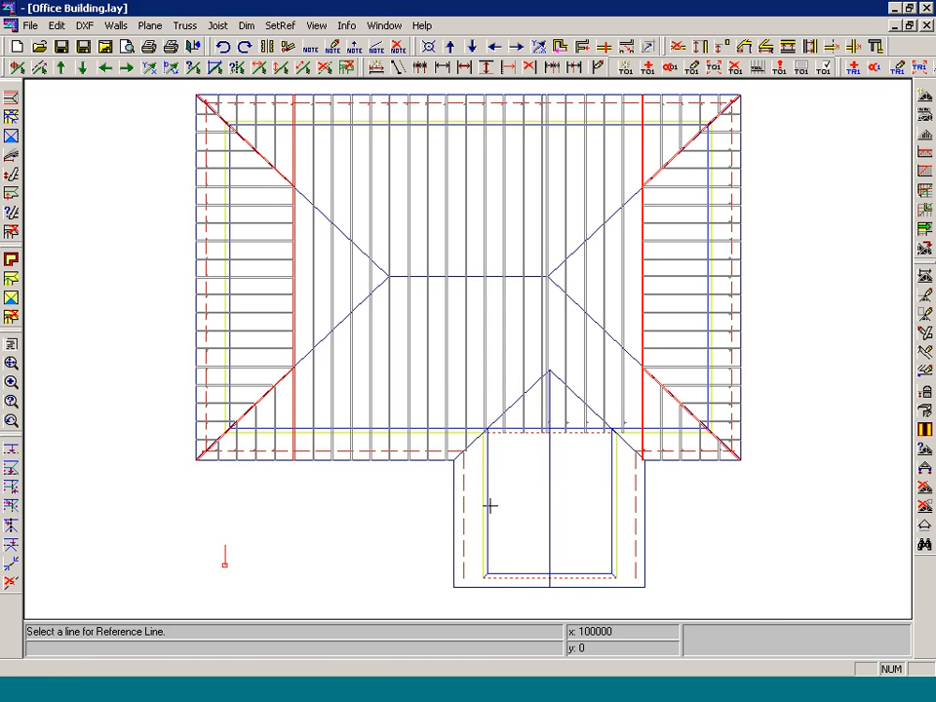
left_click(514, 580)
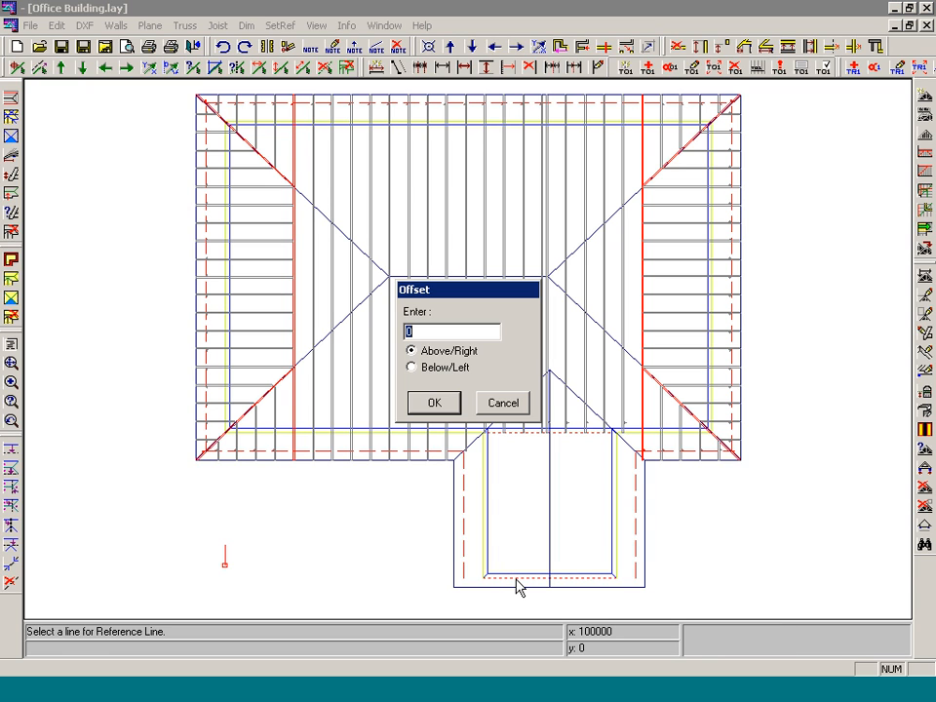
key("Return")
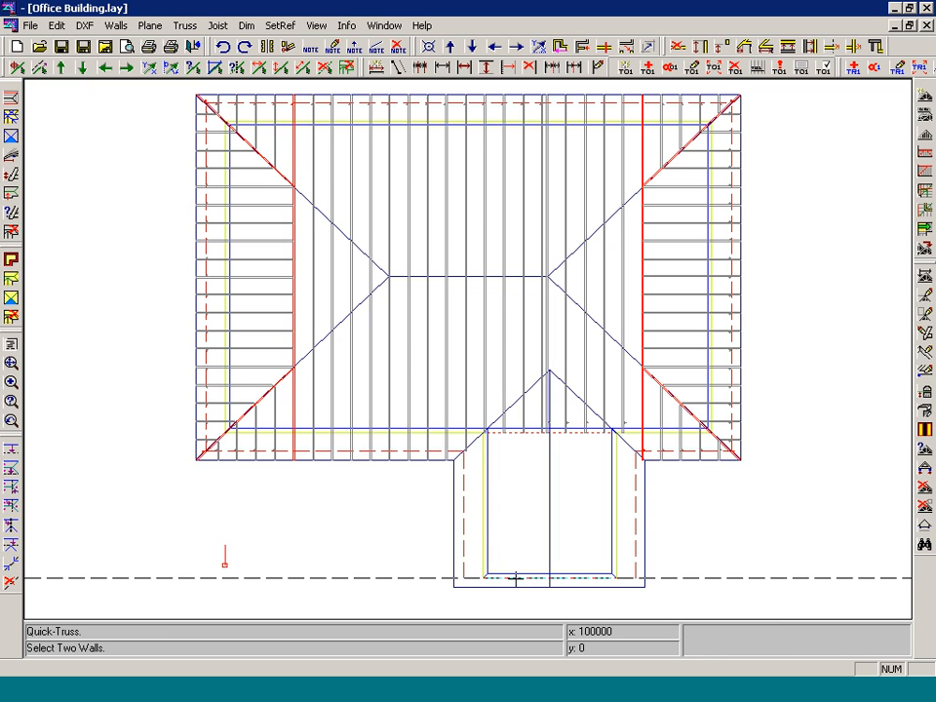
left_click(484, 525)
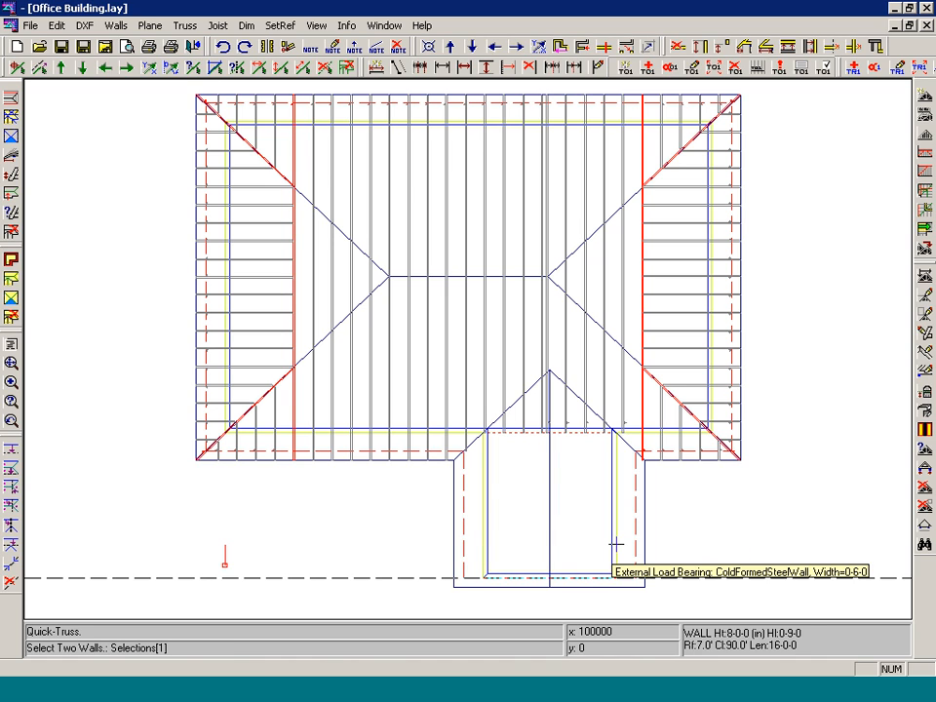
left_click(614, 546)
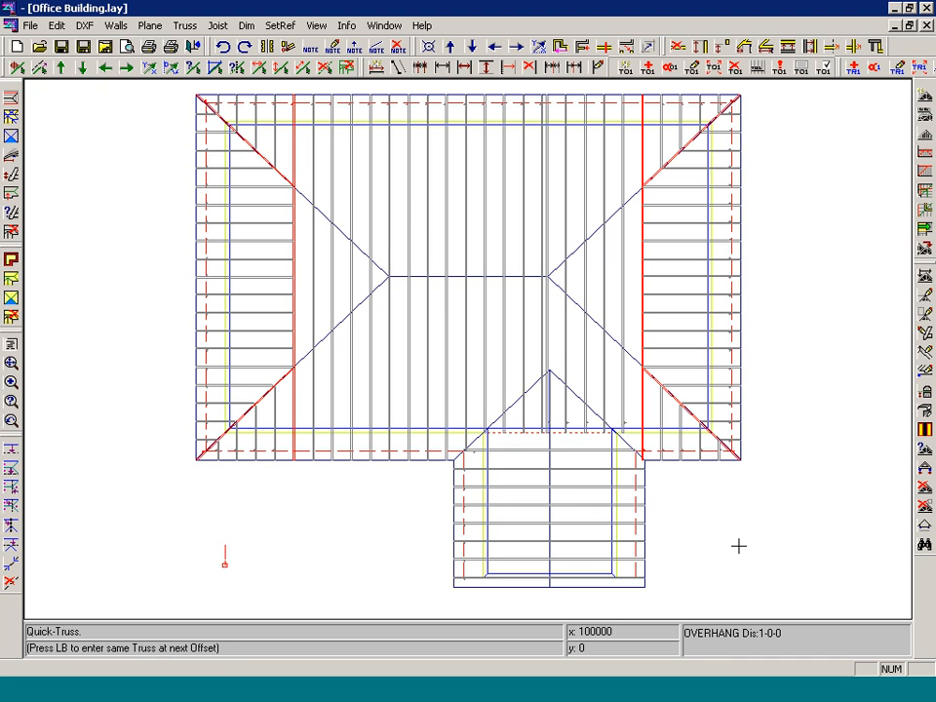
Fill the projection's valley area with 1-ply valley trusses spaced 20000 from the opening wall, bearing on the main roof plane, and save the layout.
left_click(924, 140)
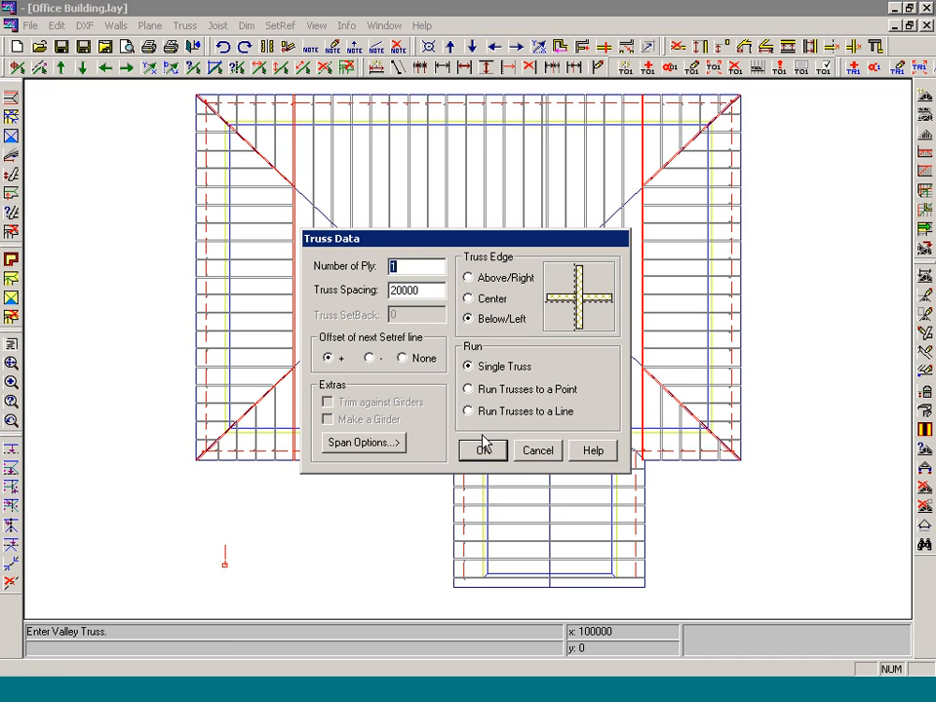
left_click(481, 447)
left_click(520, 454)
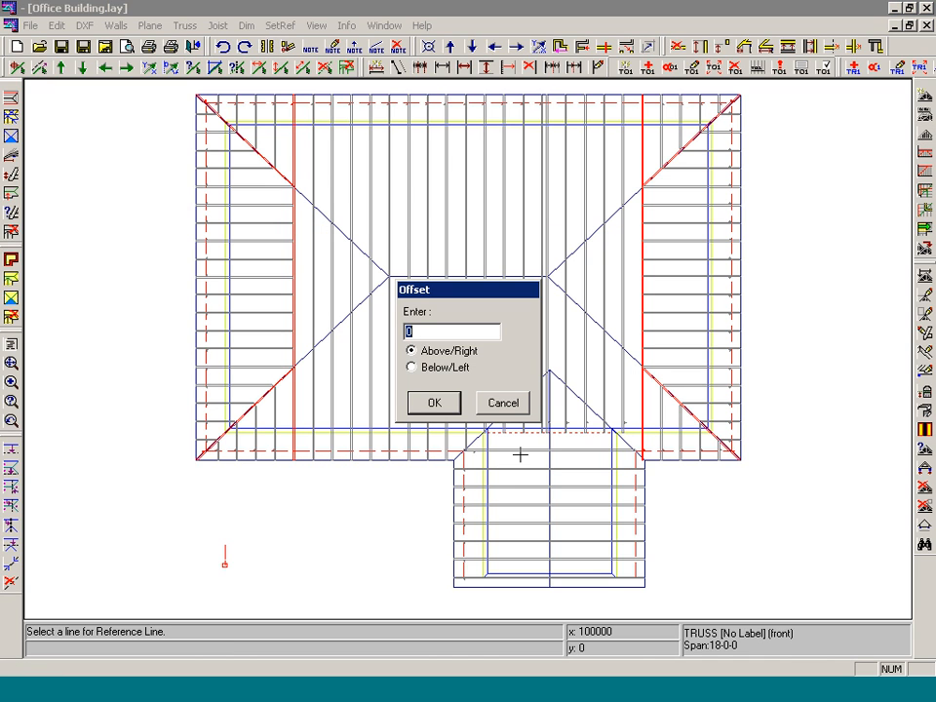
key("Return")
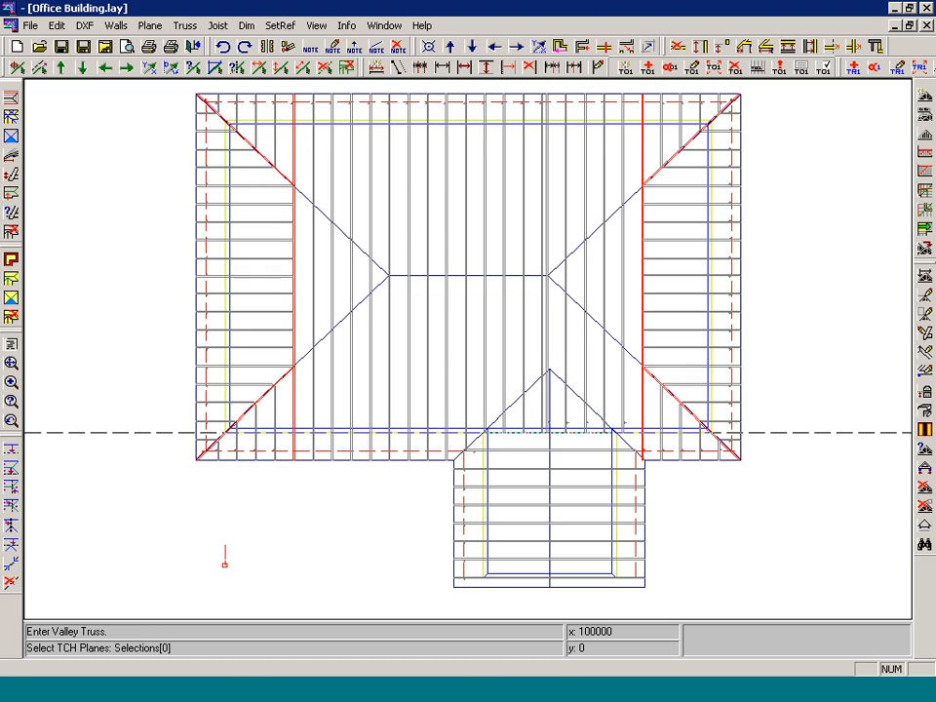
left_click(513, 469)
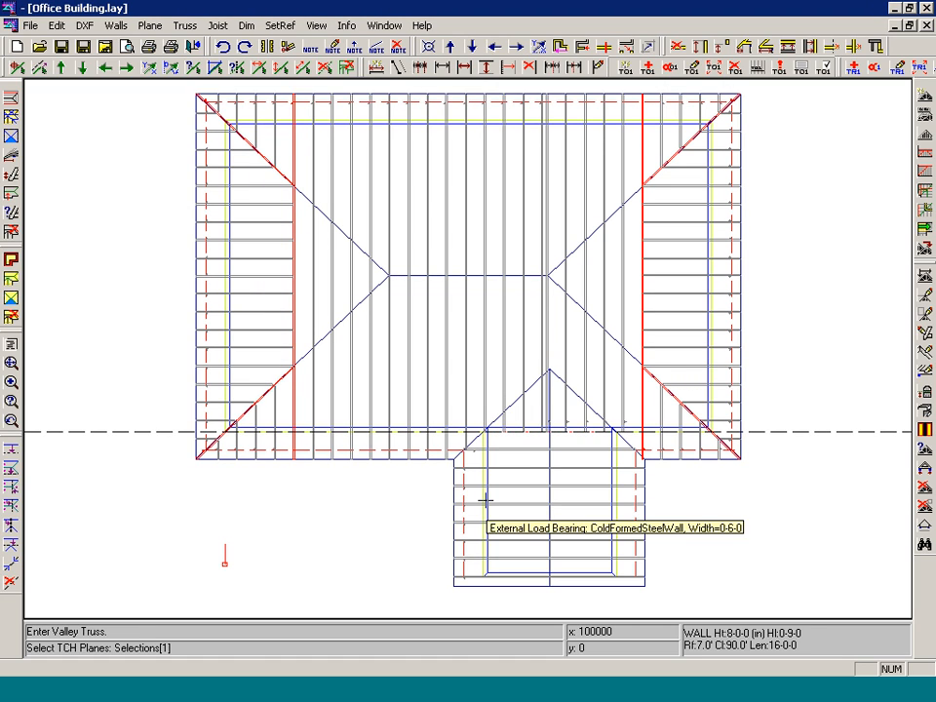
left_click(613, 499)
right_click(613, 500)
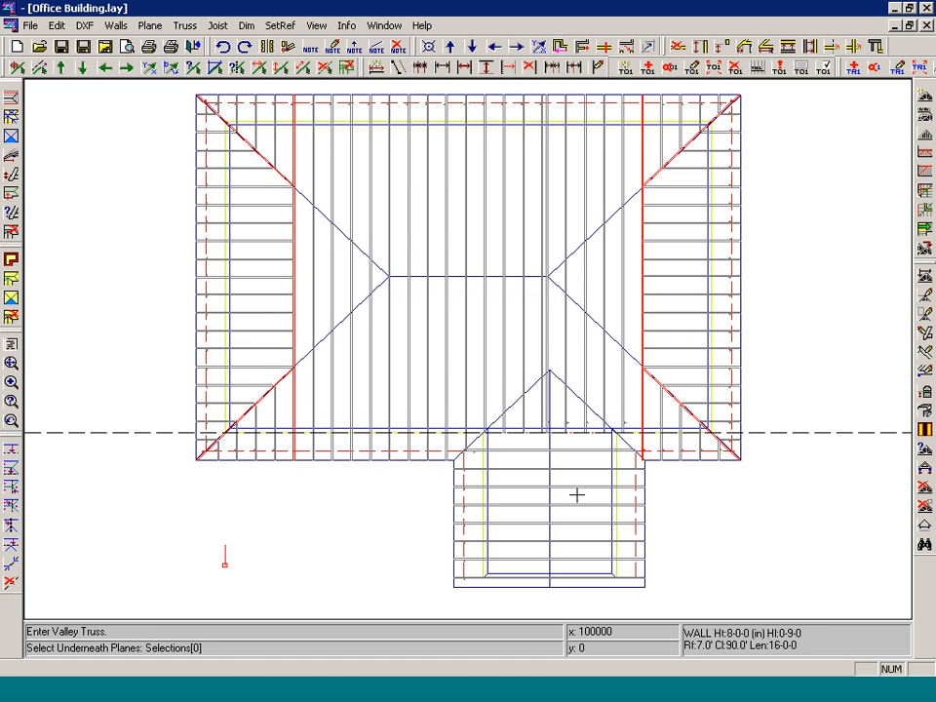
left_click(421, 429)
right_click(421, 428)
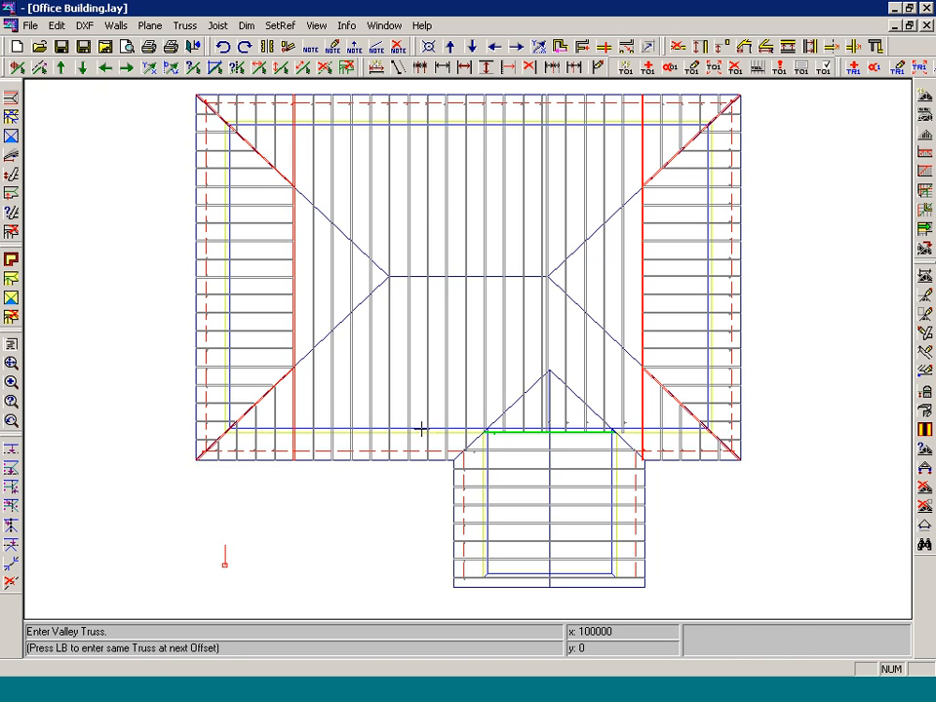
left_click(420, 429)
left_click(390, 536)
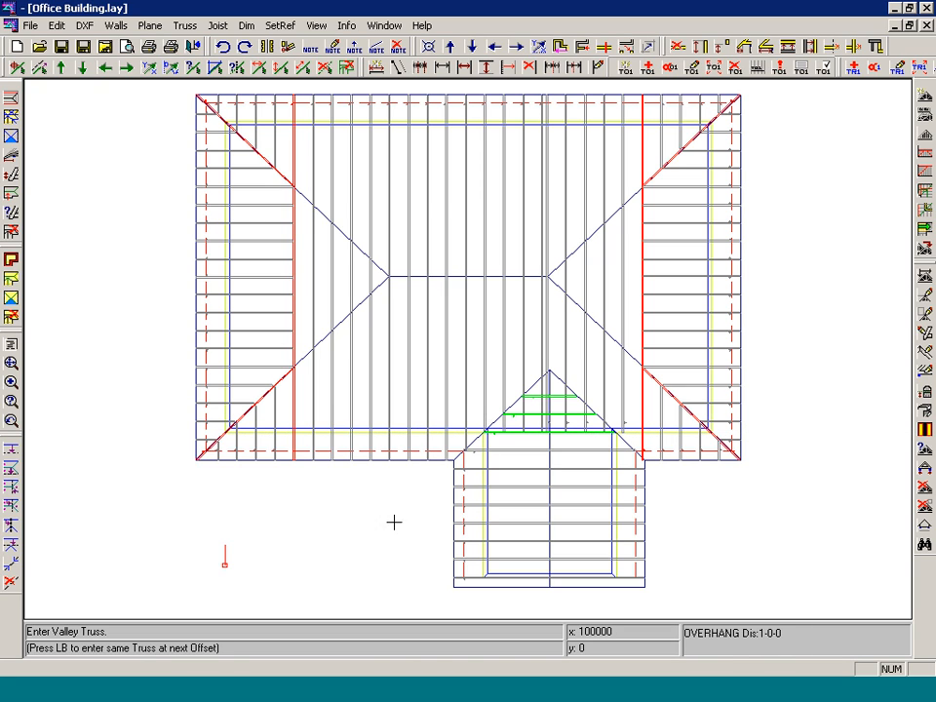
left_click(61, 47)
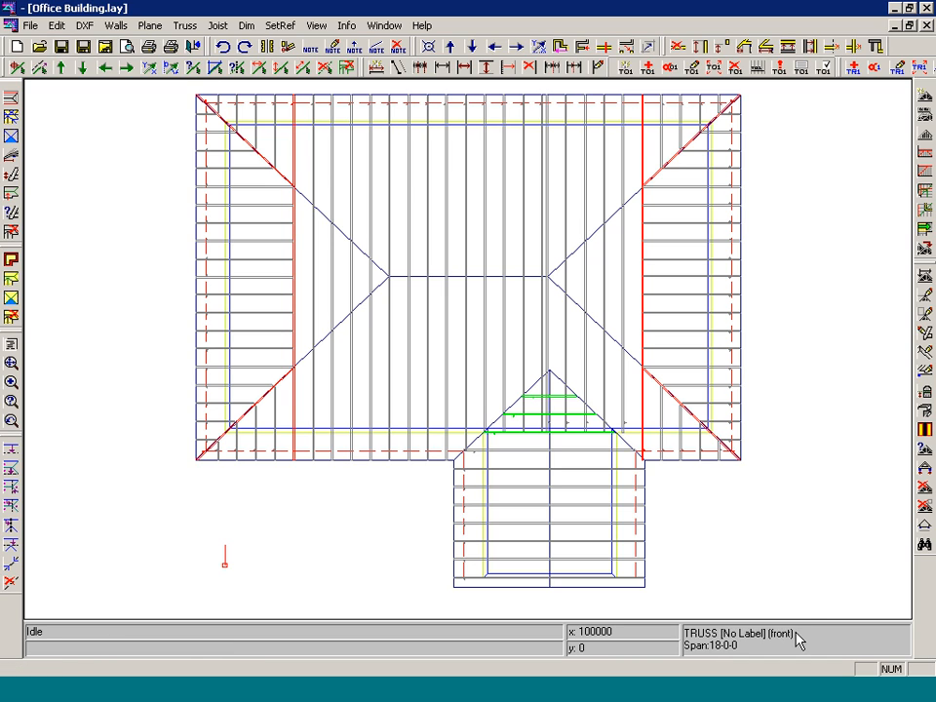
Define the truss on the projection's end wall as a Continuous Supported gable end with a TC Drop of 308.
left_click(922, 449)
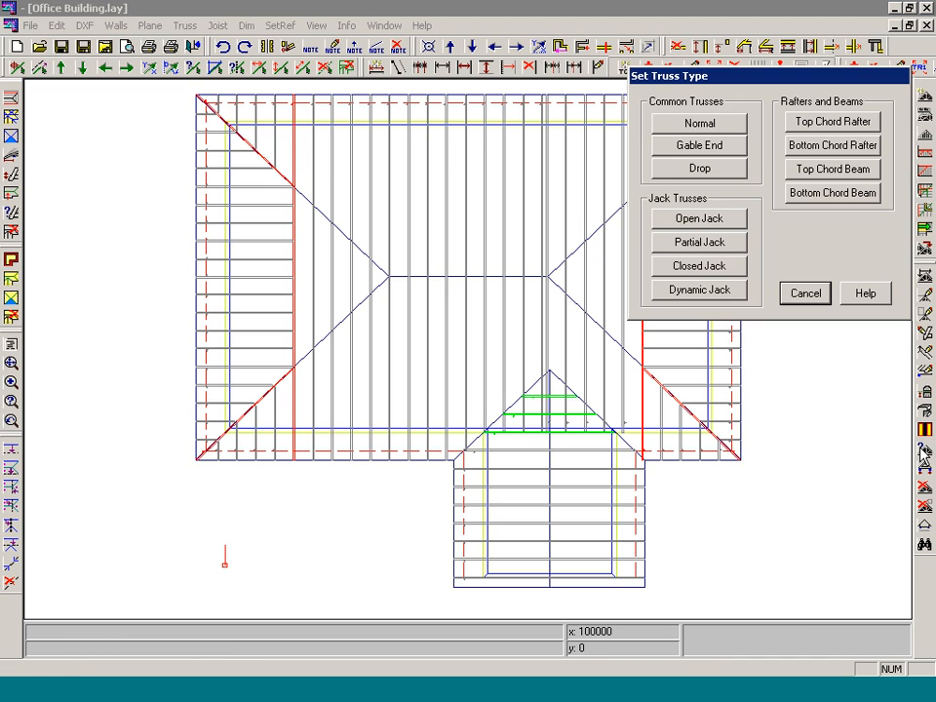
left_click(682, 146)
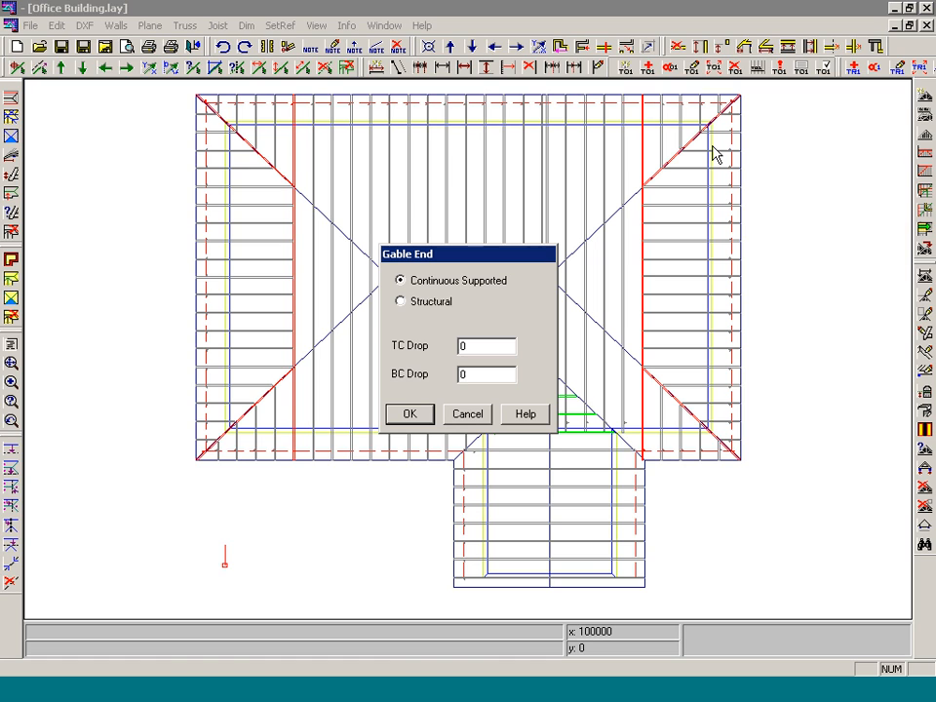
left_click_drag(478, 348, 418, 351)
type("308")
left_click(409, 413)
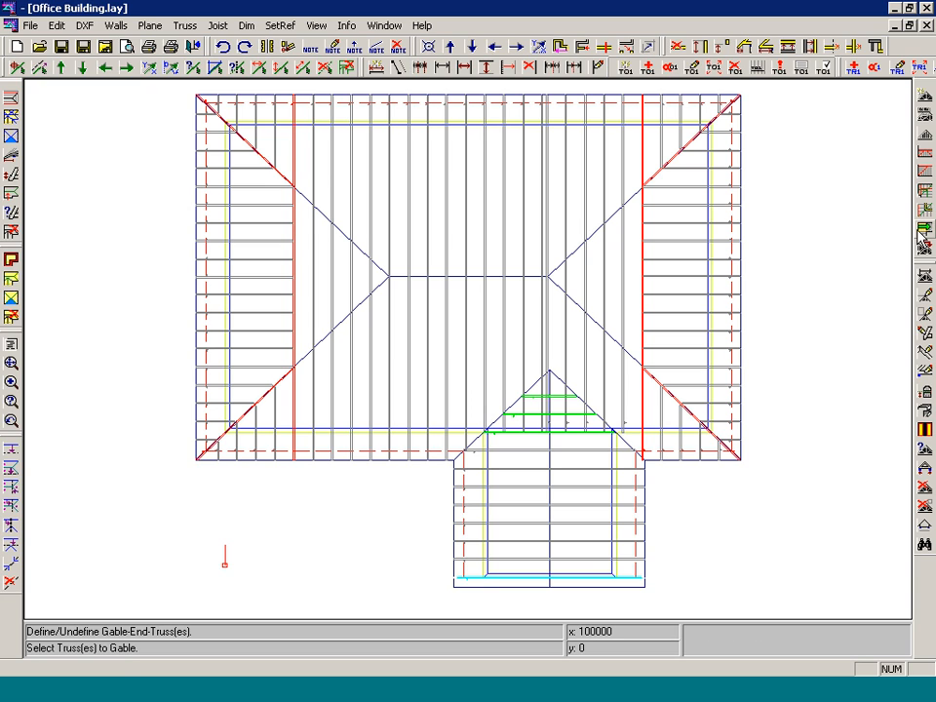
Enter 1-ply overhang members spaced 20000 from the projection's ridgeline toward its right side, spanning from the adjacent common truss over the gable to the overhang.
left_click(924, 115)
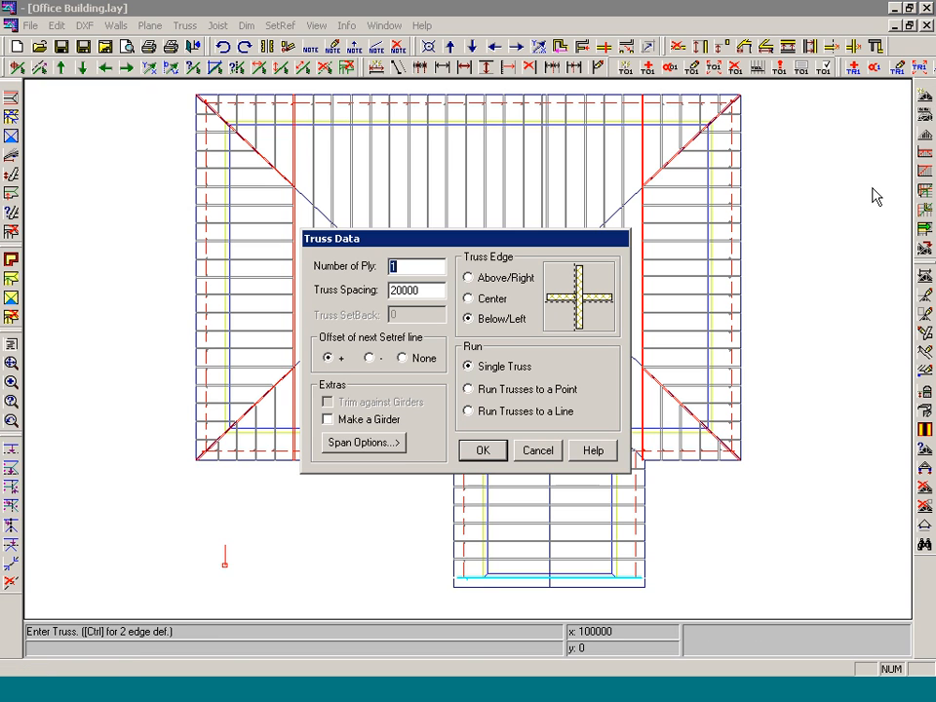
left_click(482, 451)
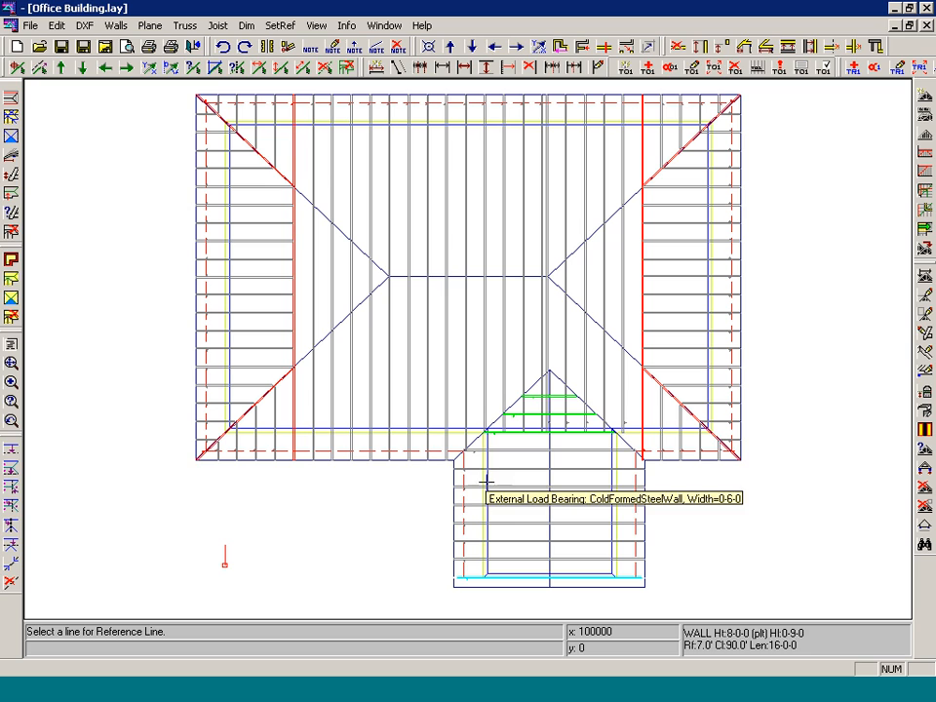
left_click(550, 514)
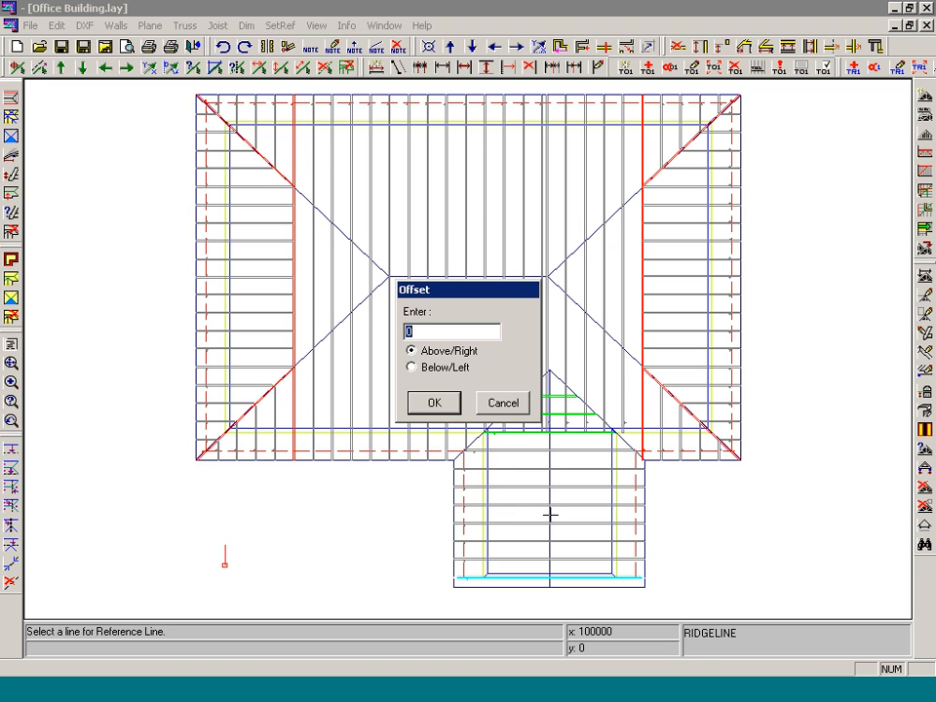
left_click(435, 403)
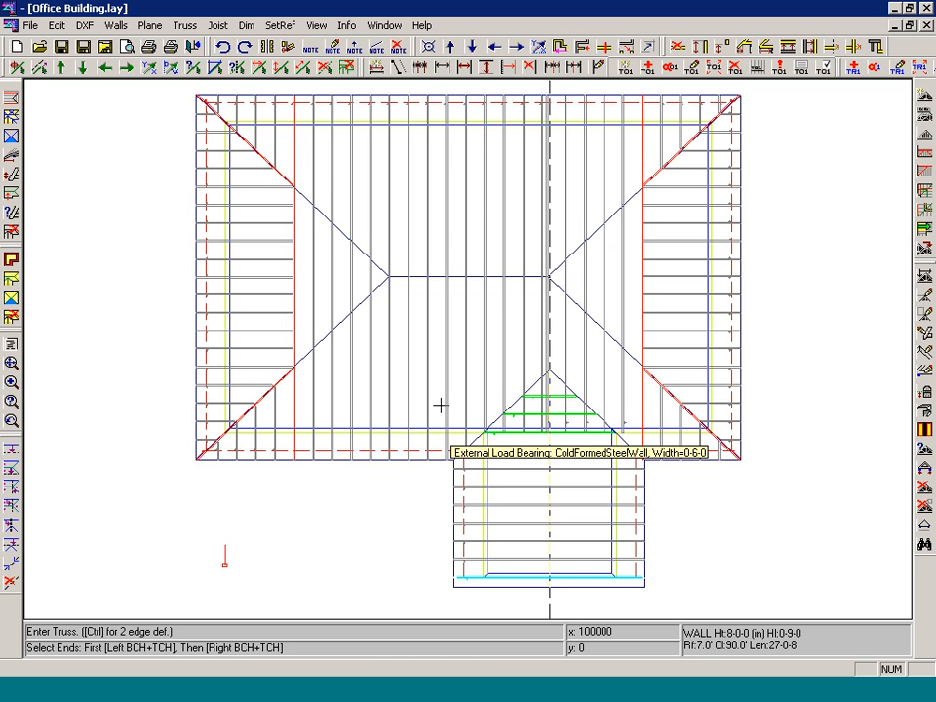
left_click(594, 562)
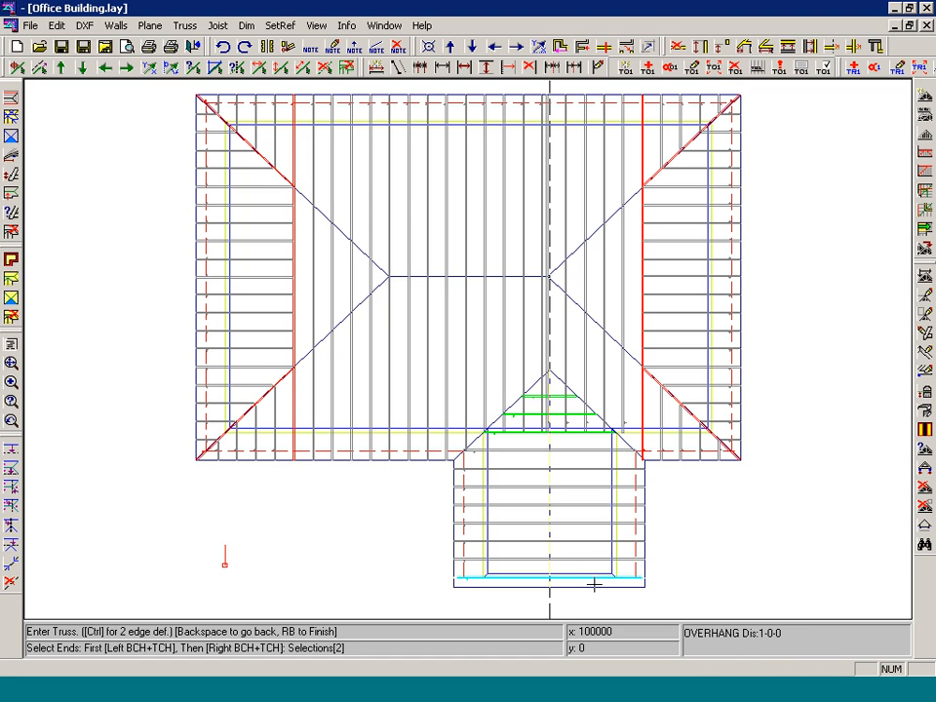
left_click(594, 584)
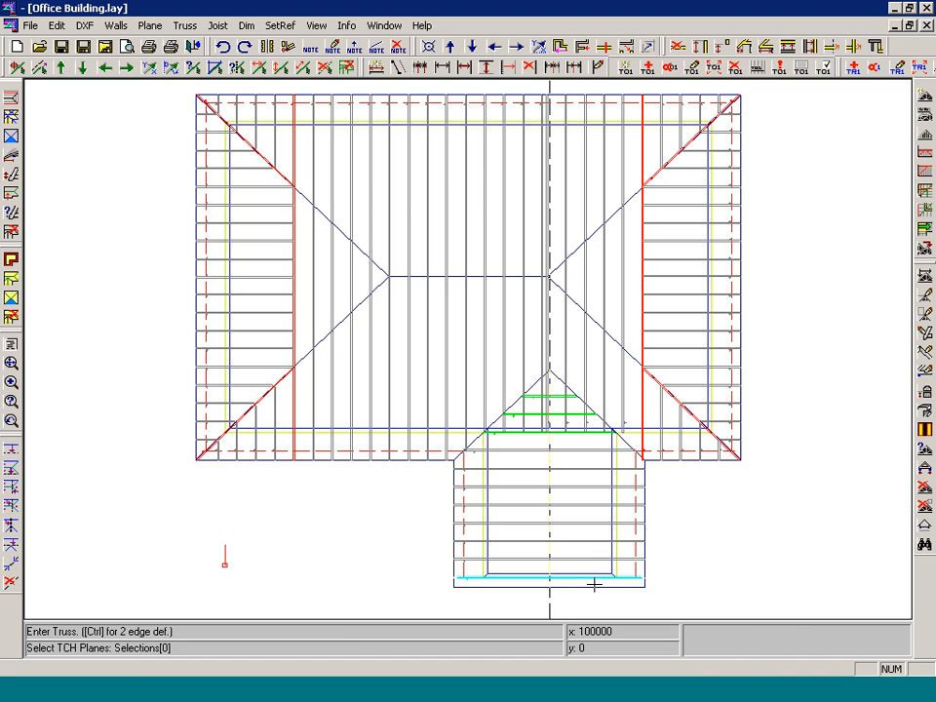
left_click(614, 531)
right_click(614, 532)
right_click(614, 531)
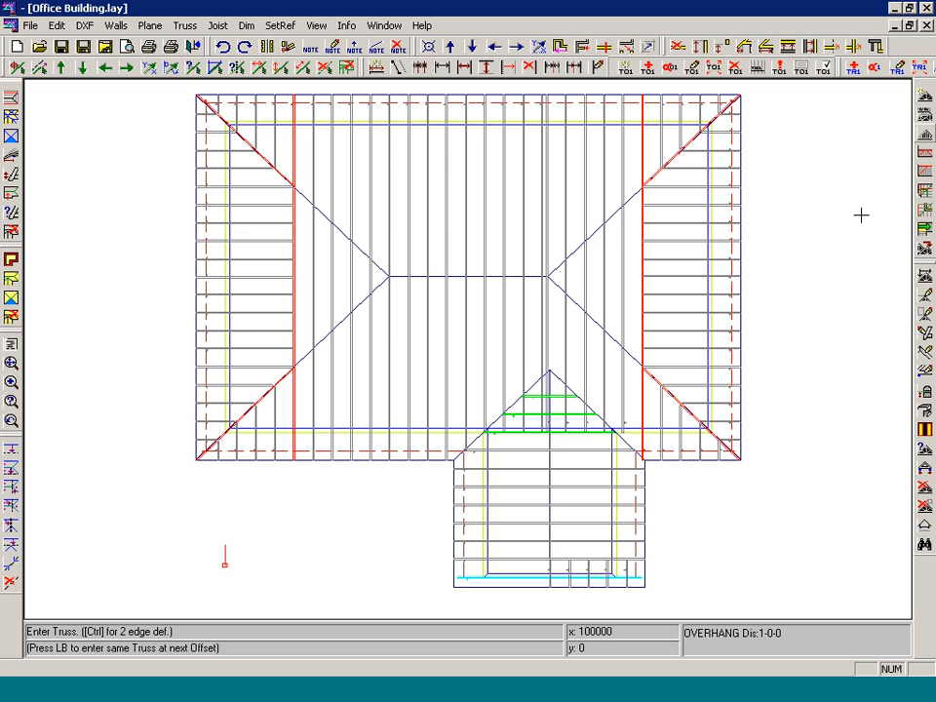
Enter matching overhang members from the projection's ridgeline toward its left side, using a negative offset for the next reference line.
left_click(924, 134)
left_click(506, 351)
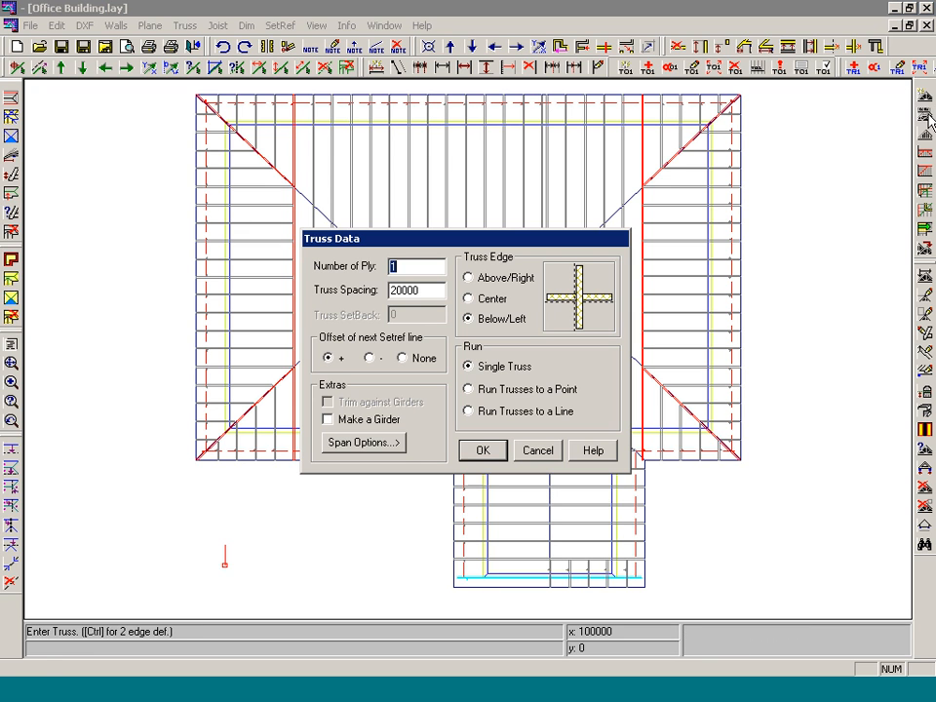
left_click(371, 359)
left_click(482, 450)
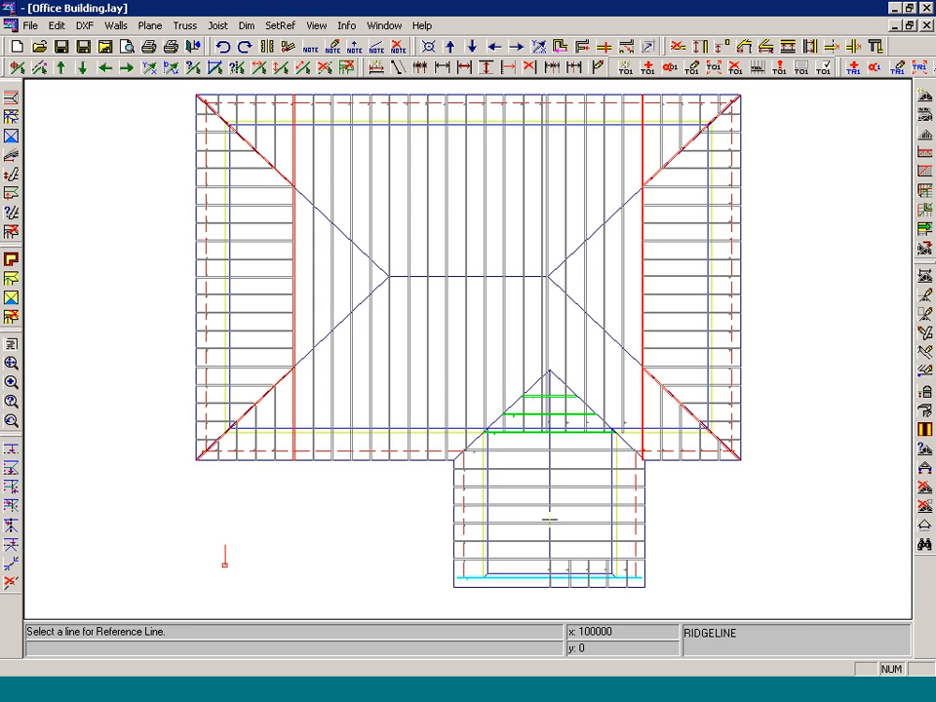
left_click(549, 518)
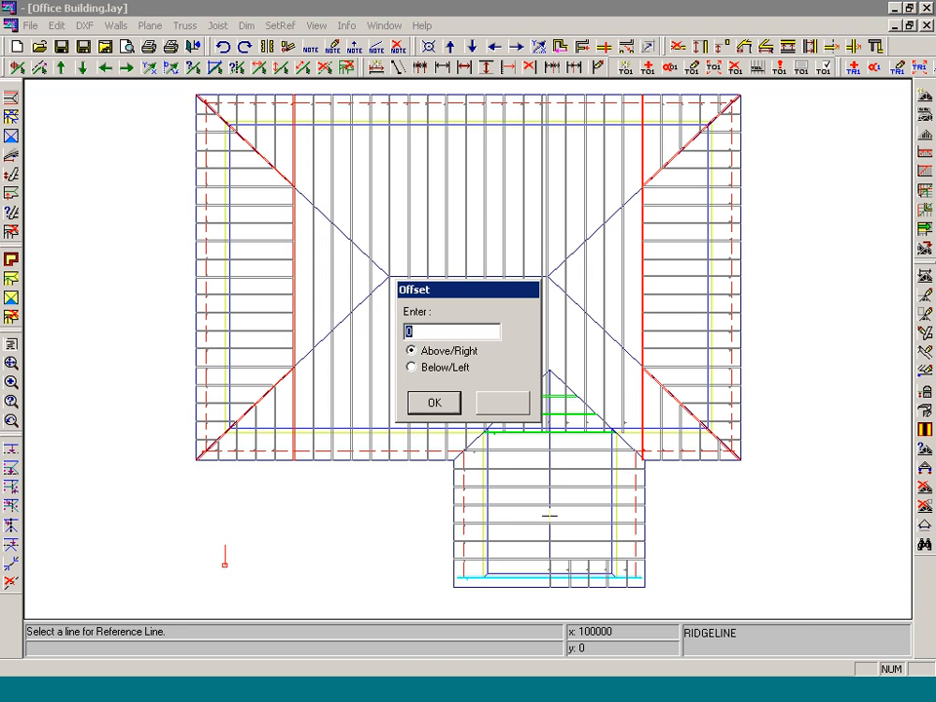
left_click(453, 403)
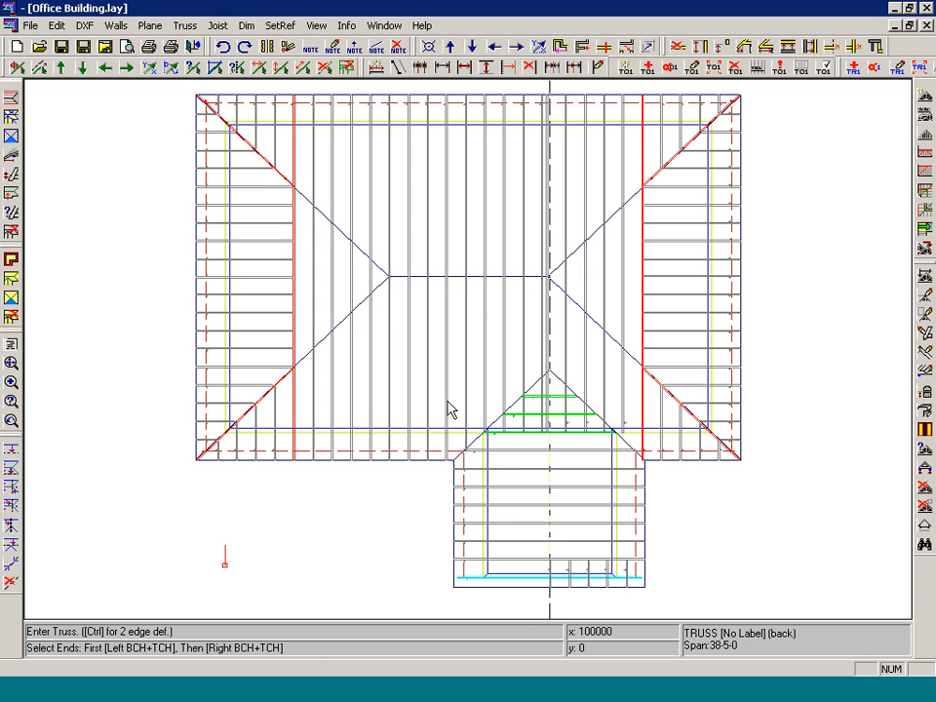
left_click(525, 561)
left_click(518, 582)
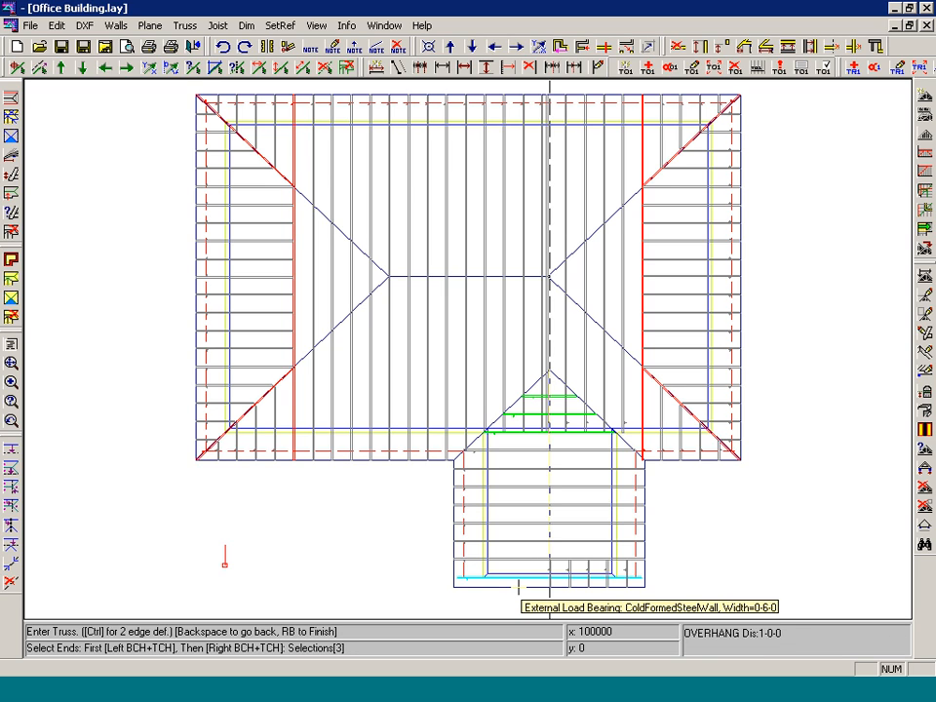
left_click(518, 583)
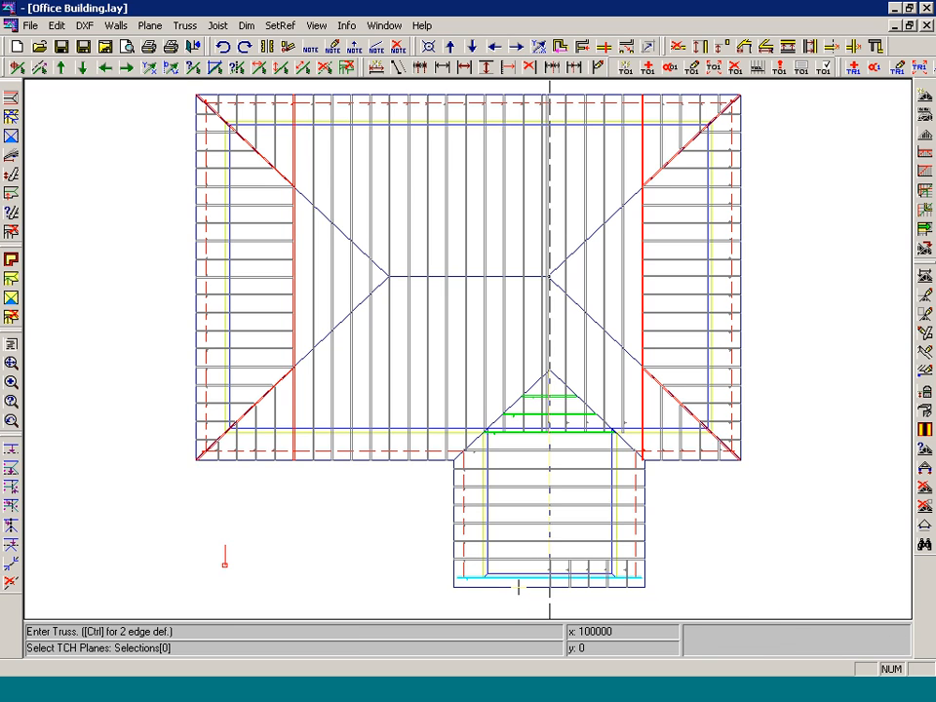
right_click(484, 530)
right_click(484, 530)
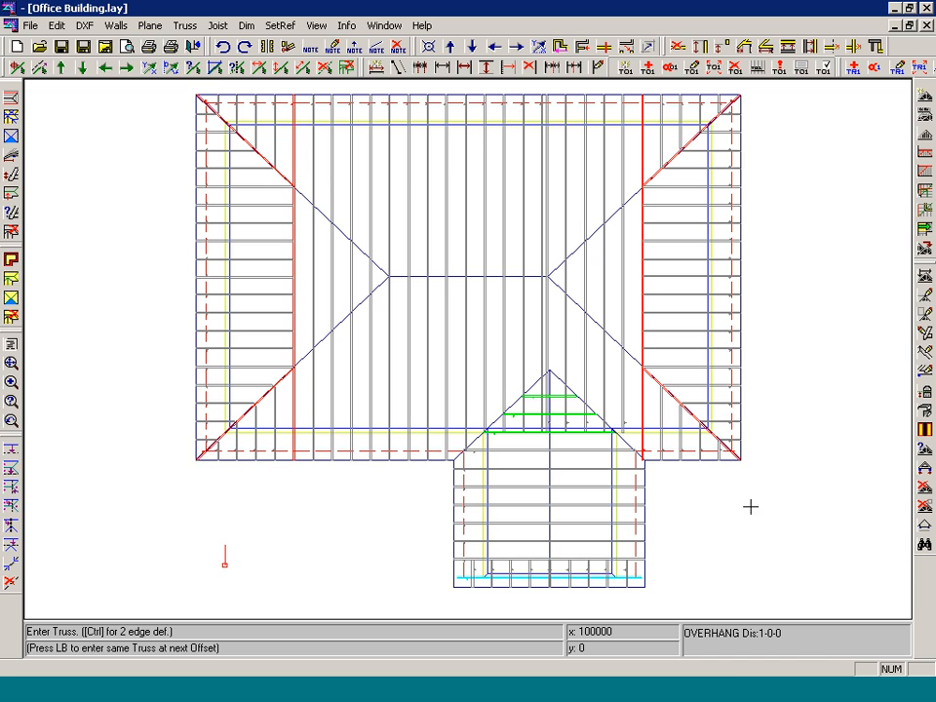
Change all the short overhang members across the projection's gable end to Top Chord Rafters and save the layout.
left_click(923, 447)
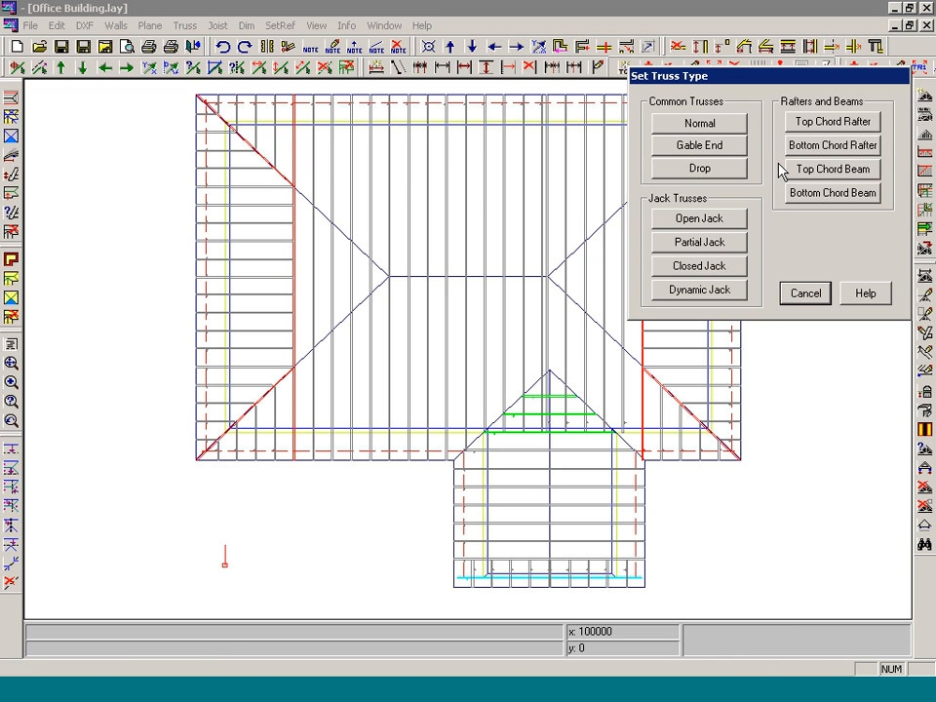
left_click(756, 121)
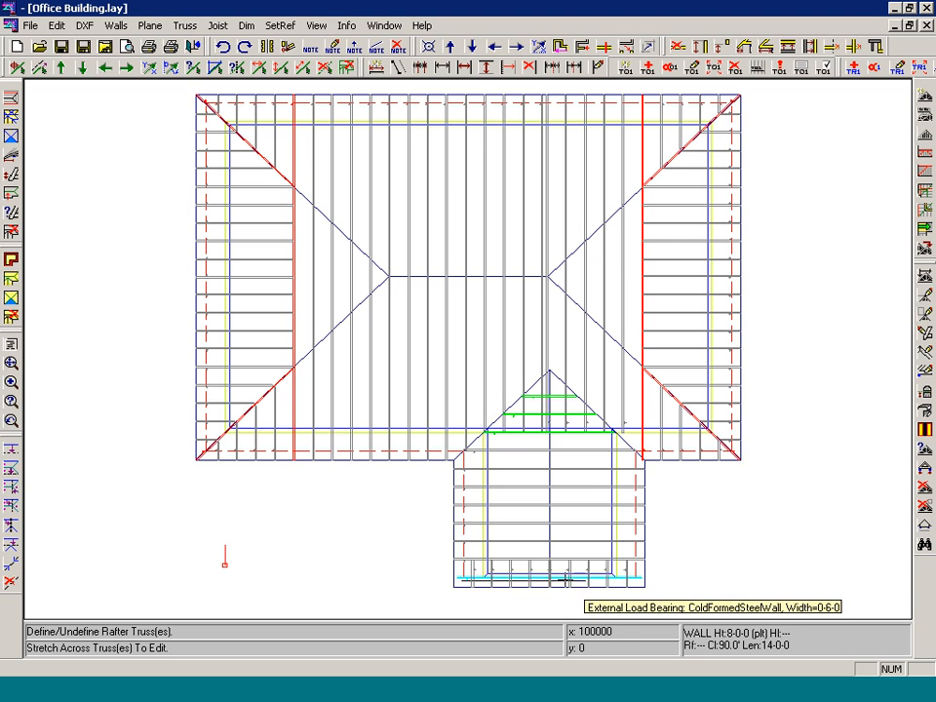
left_click(647, 582)
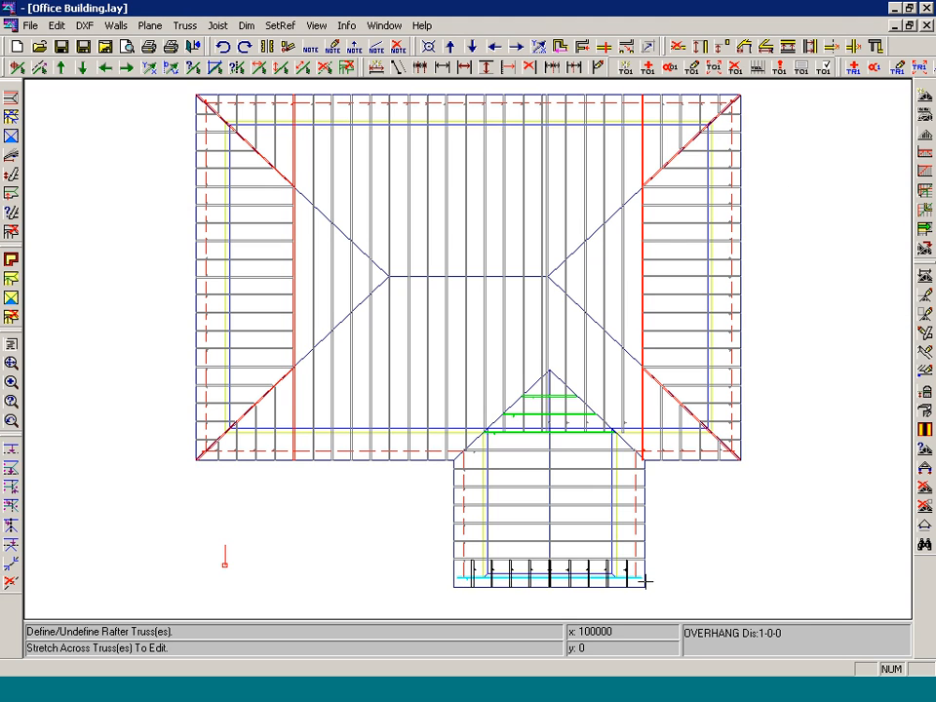
left_click(61, 46)
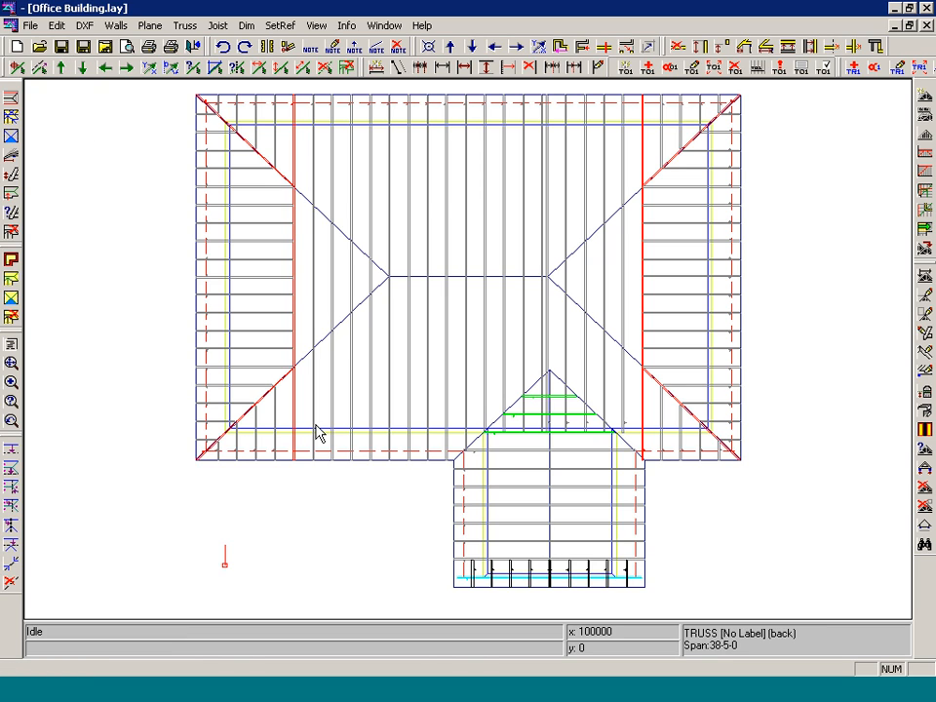
Define the common truss adjacent to the projection's gable end overhang members as a girder truss.
left_click(922, 429)
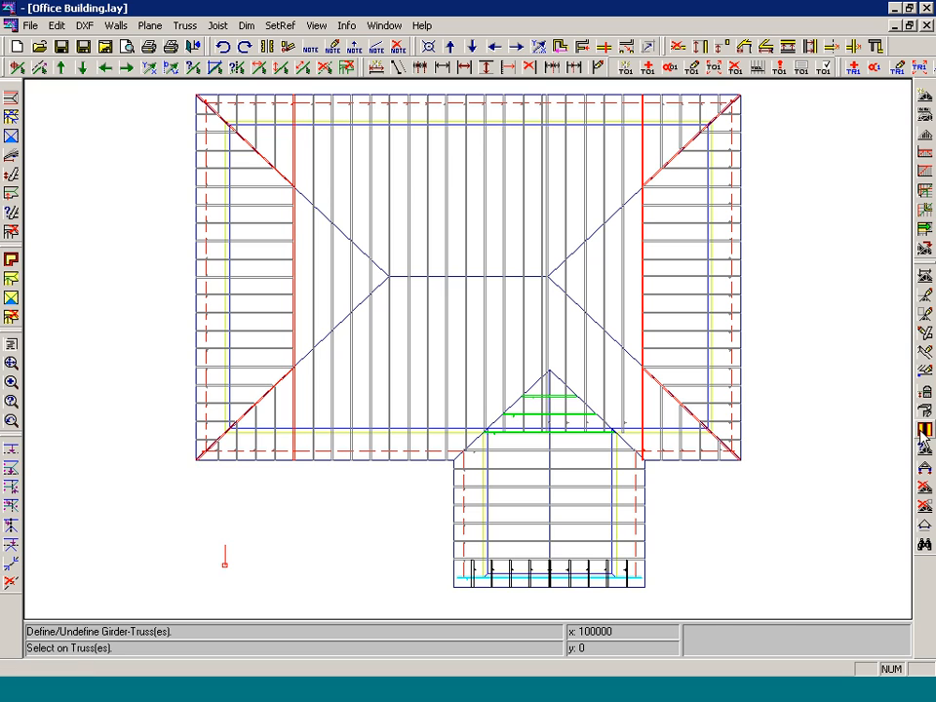
left_click(634, 559)
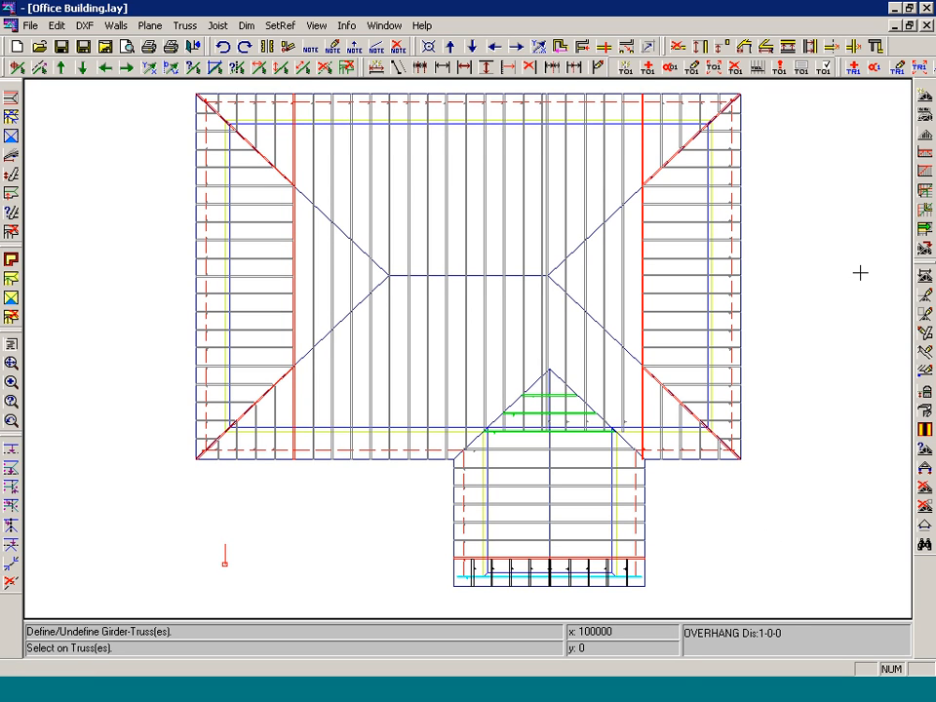
right_click(811, 377)
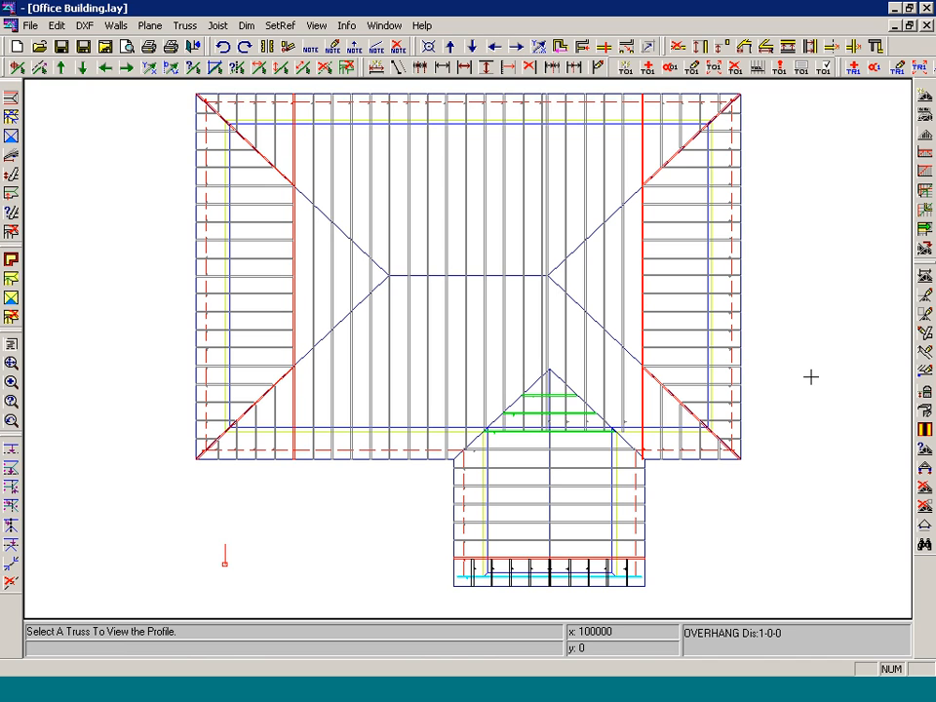
Add structural fascia along both cantilever lines at the main roof's lower-left corner, between the hip girder and the longest corner jack on each side.
left_click(926, 212)
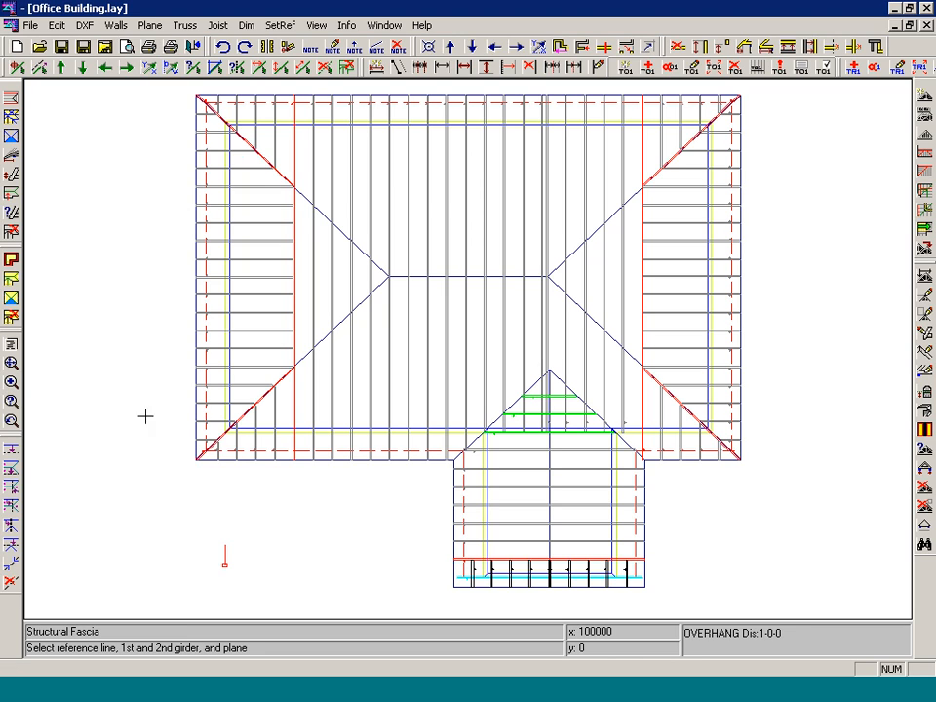
left_click_drag(171, 319, 362, 491)
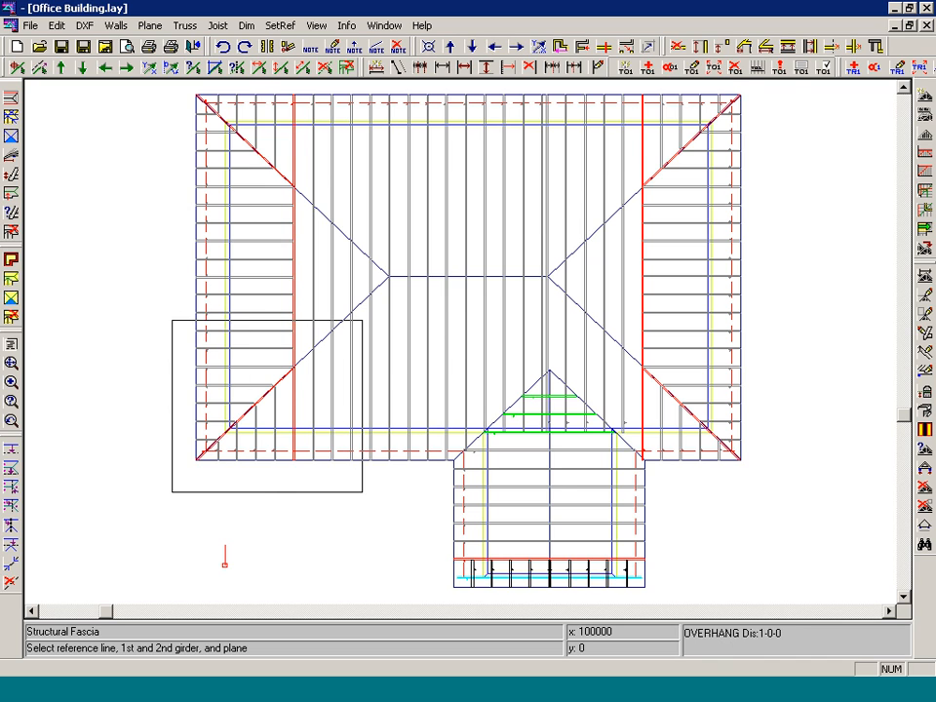
left_click(362, 492)
left_click(405, 490)
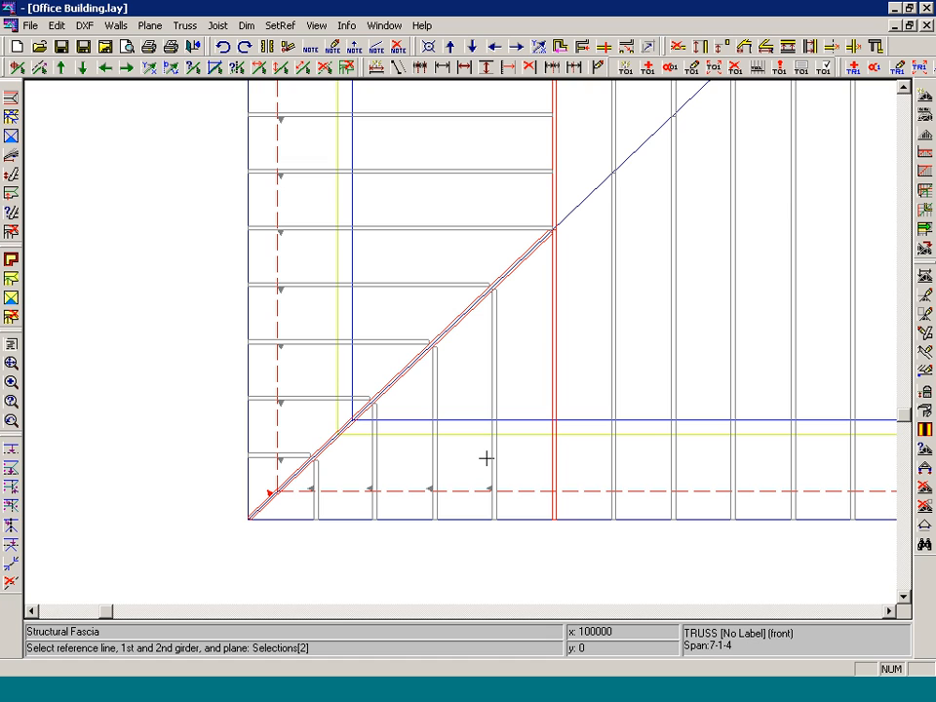
left_click(424, 437)
left_click(455, 429)
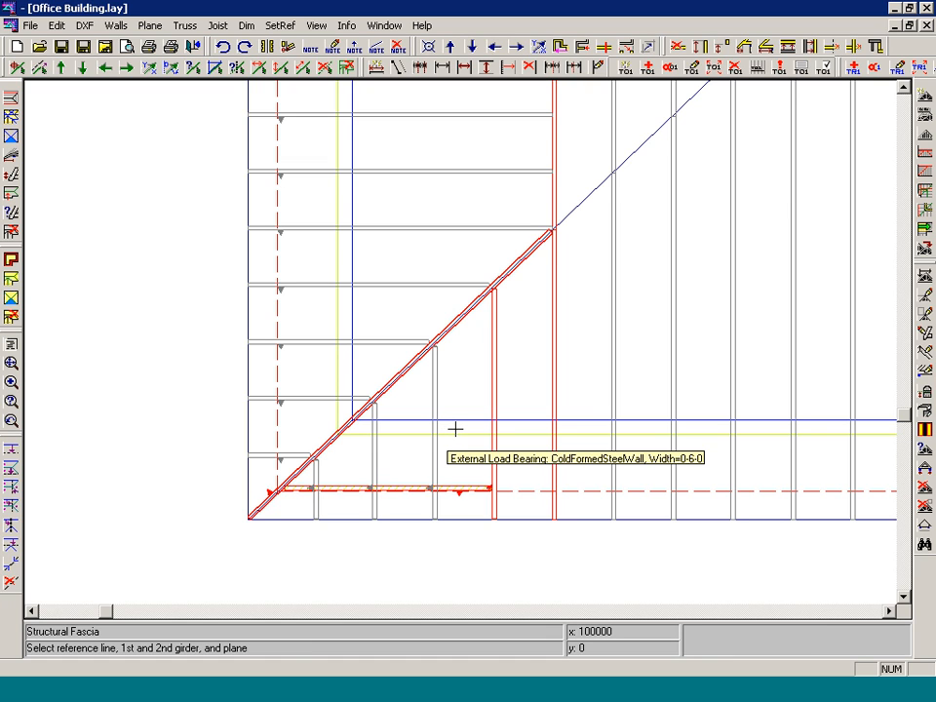
left_click(277, 368)
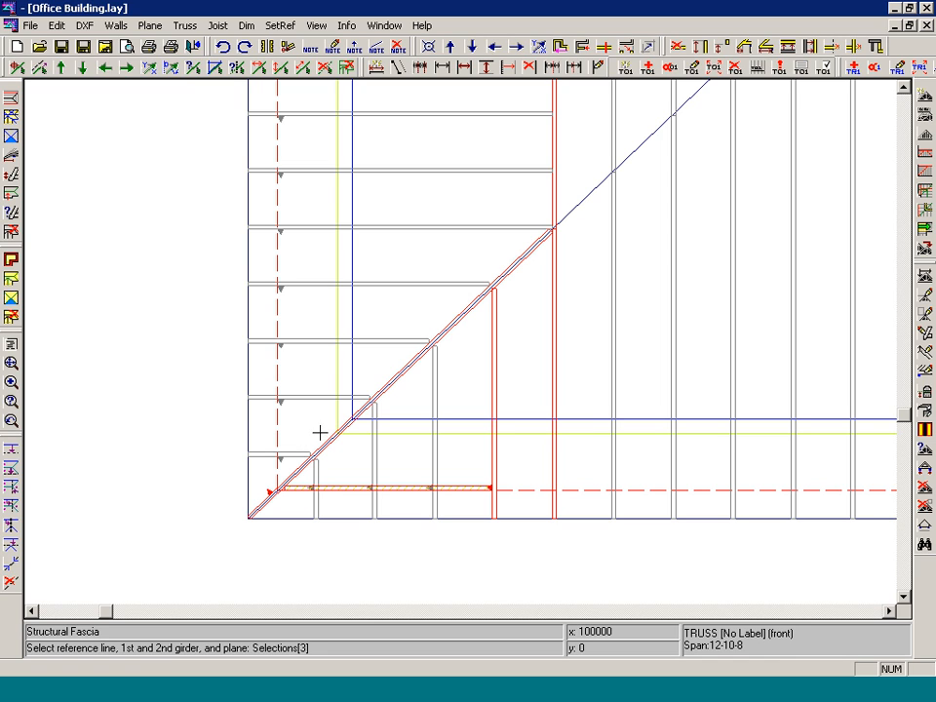
left_click(338, 378)
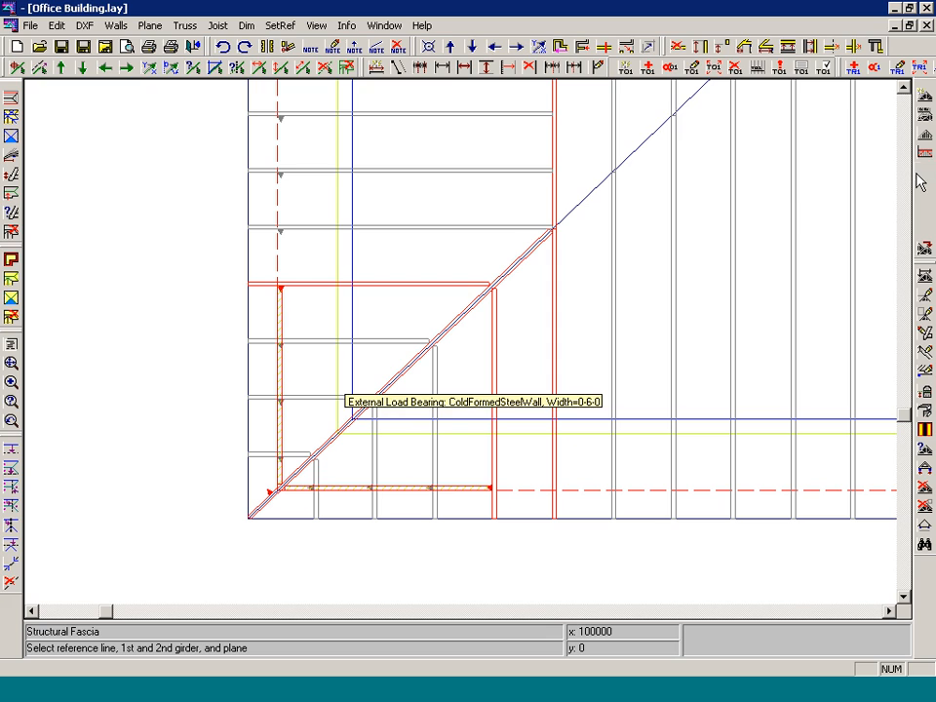
Add structural fascia along both cantilever lines at the main roof's upper-left corner, from the hip girder to each side's longest corner jack.
scroll(909, 145, "up", 10)
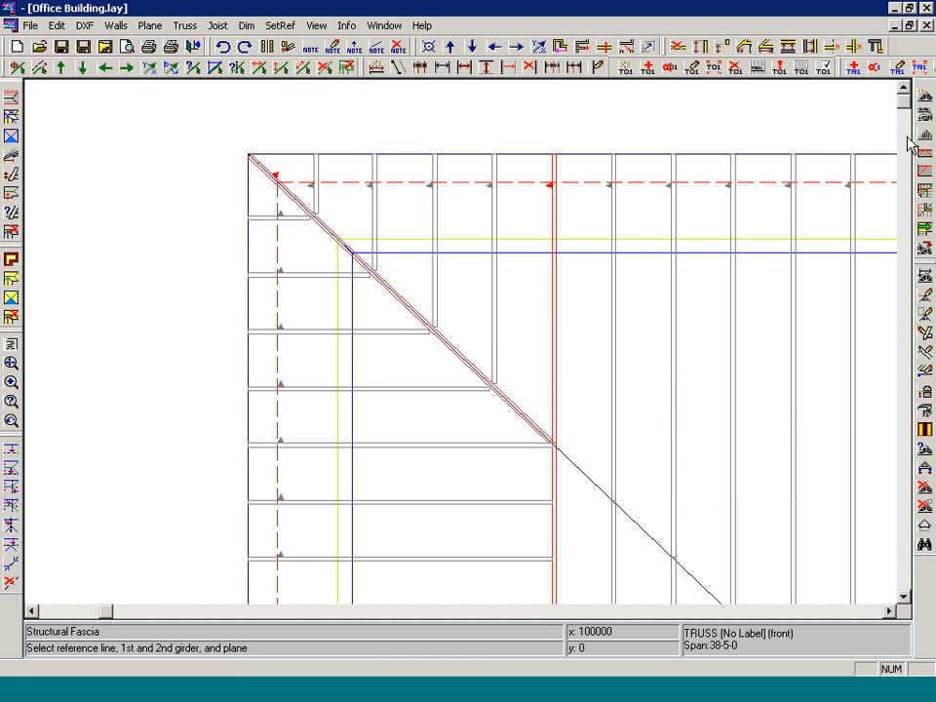
left_click(278, 361)
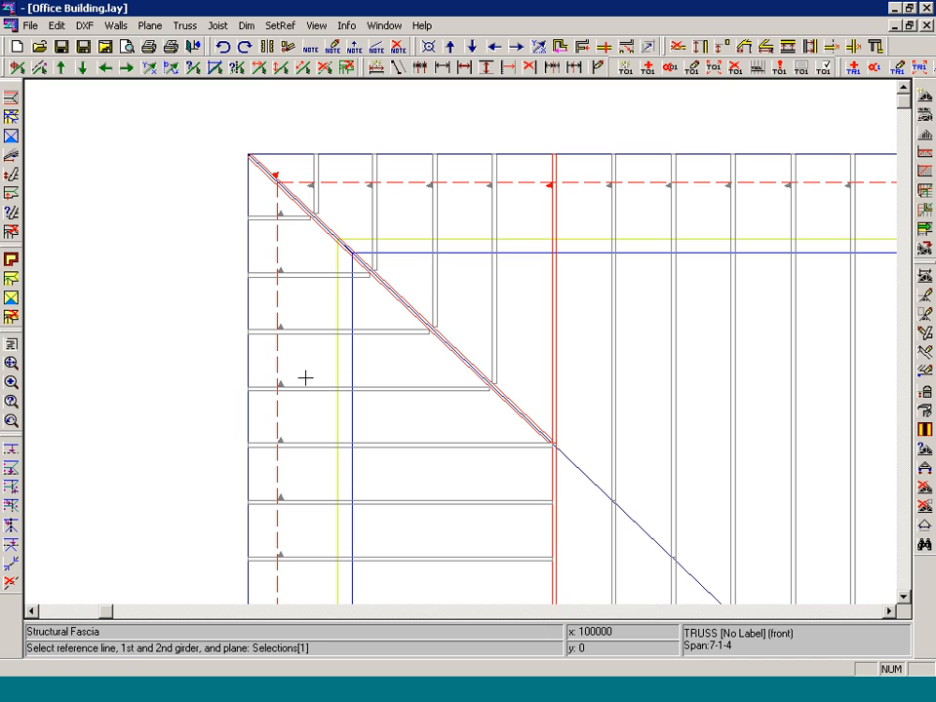
left_click(328, 305)
left_click(320, 234)
left_click(351, 311)
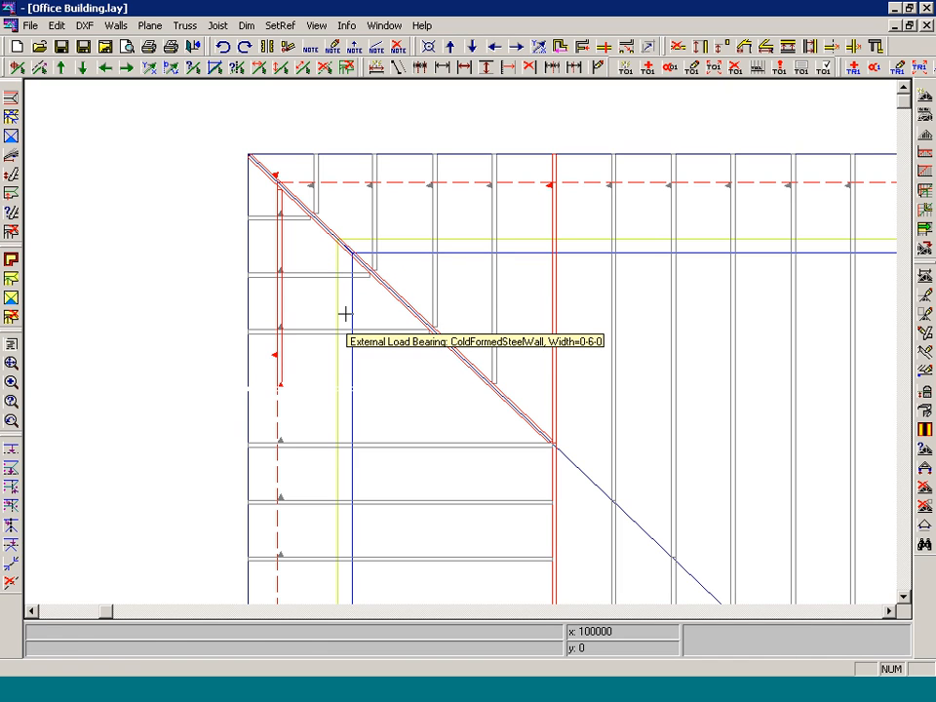
left_click(414, 183)
left_click(485, 216)
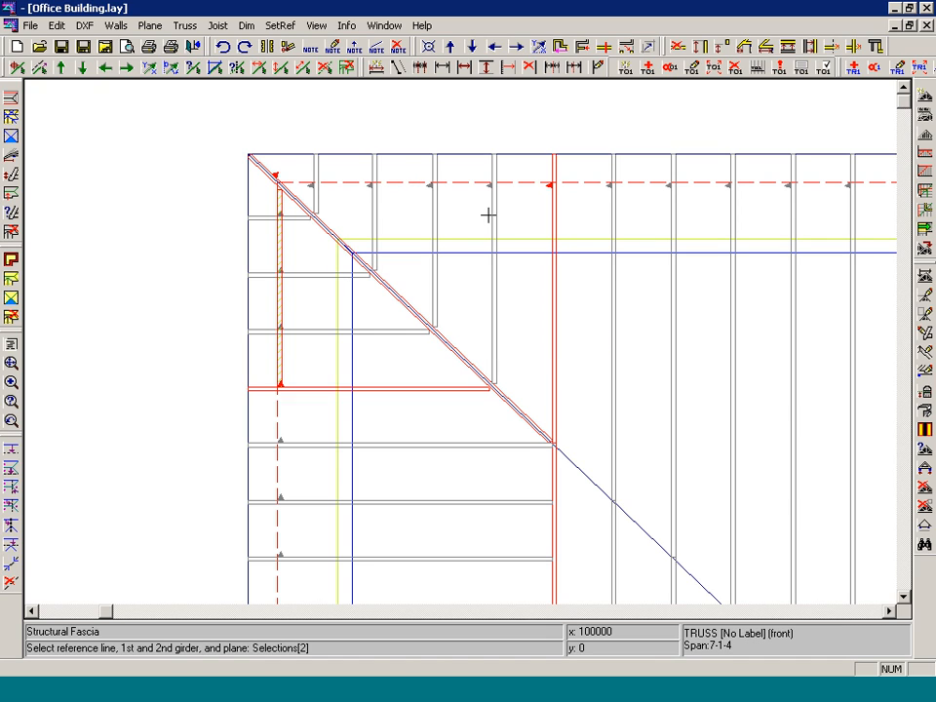
left_click(405, 244)
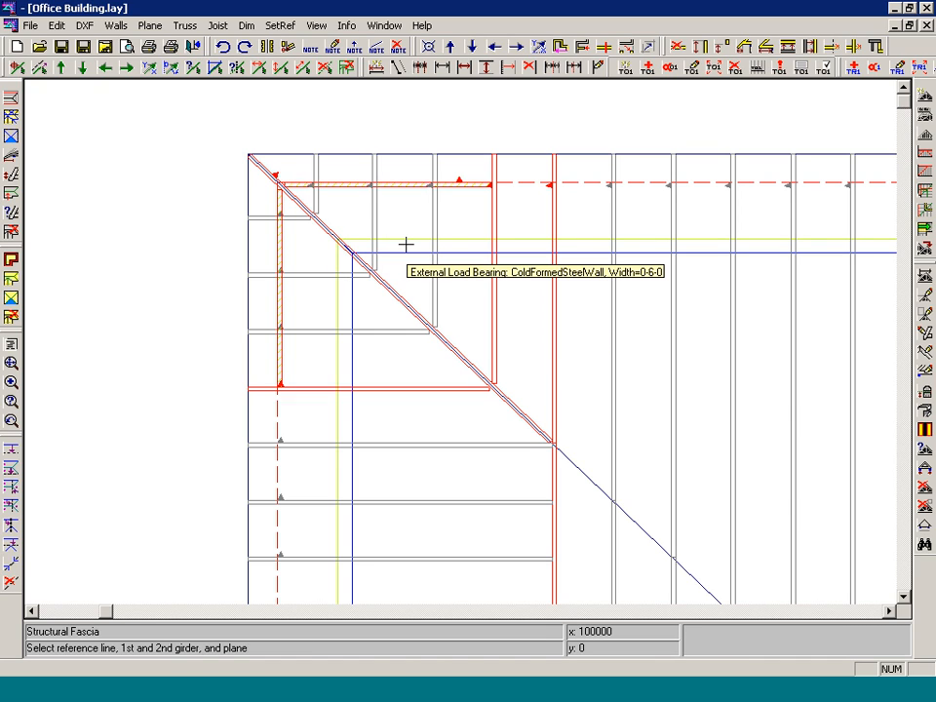
Add structural fascia on both sides of the main roof's upper-right hip, spanning between the hip girder and the longest corner jacks.
left_click(852, 612)
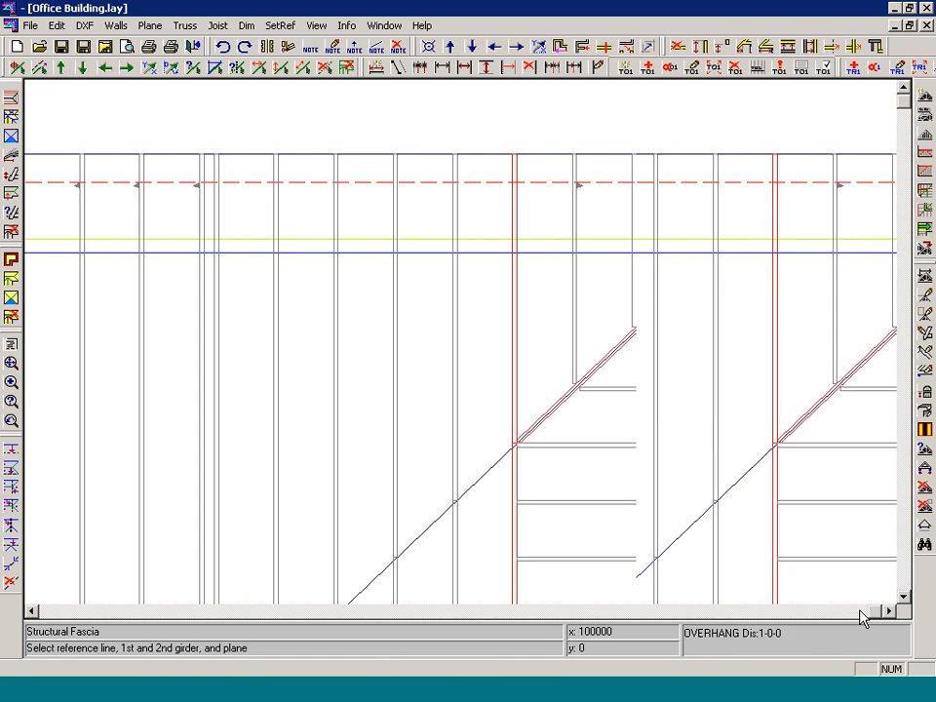
left_click(666, 180)
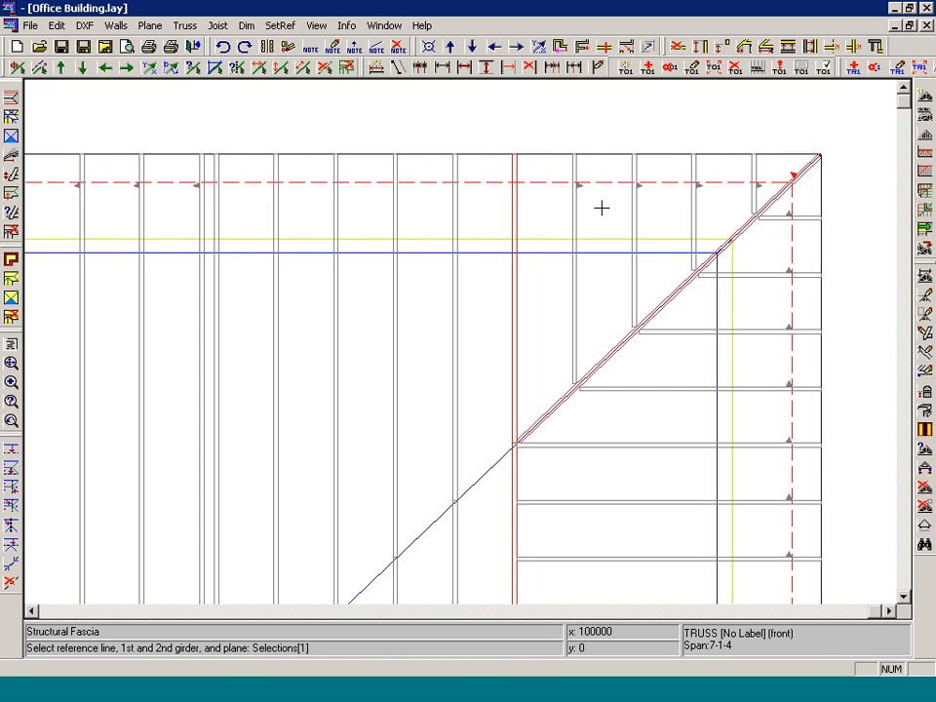
left_click(627, 230)
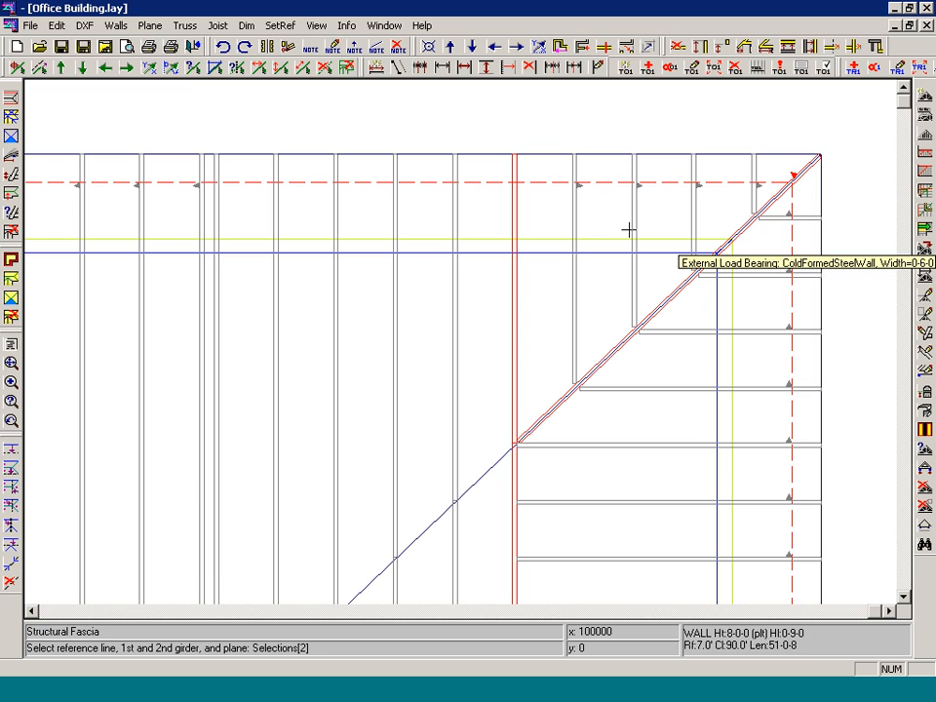
left_click(701, 235)
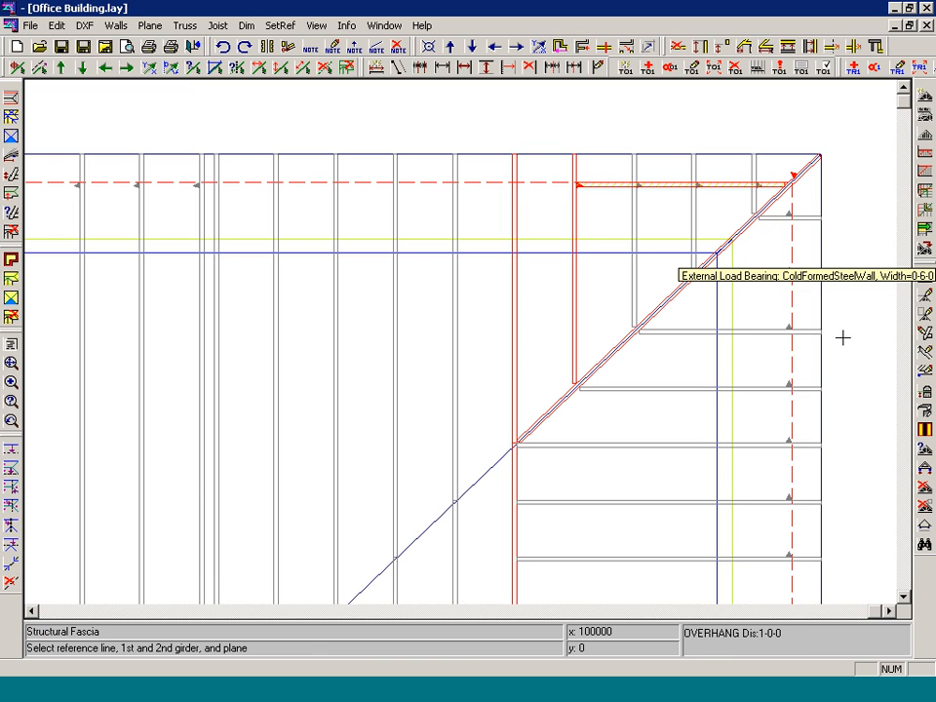
left_click(791, 310)
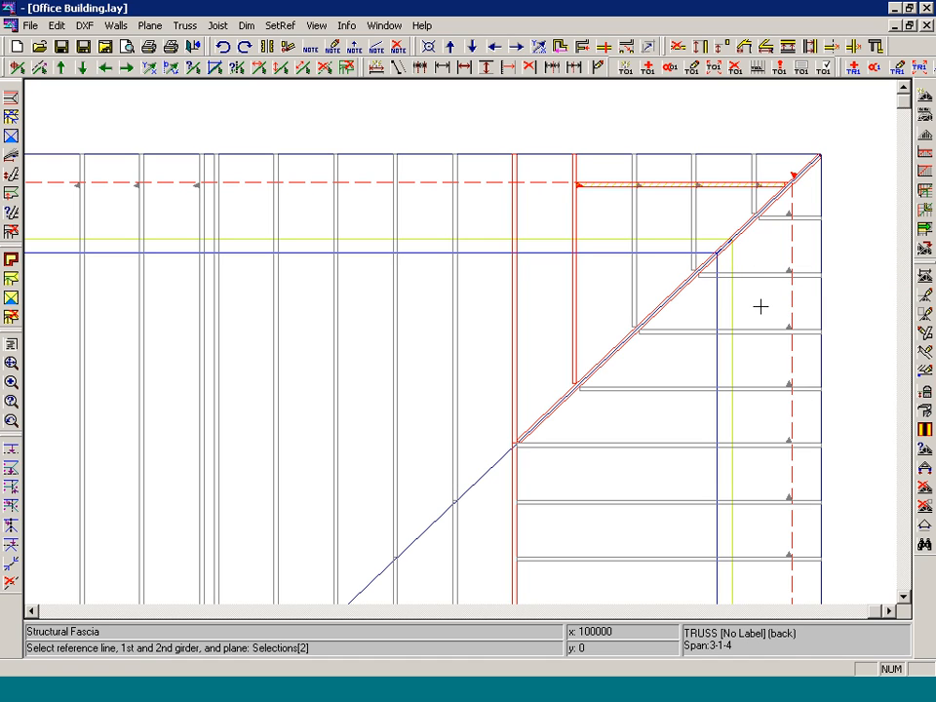
left_click(766, 254)
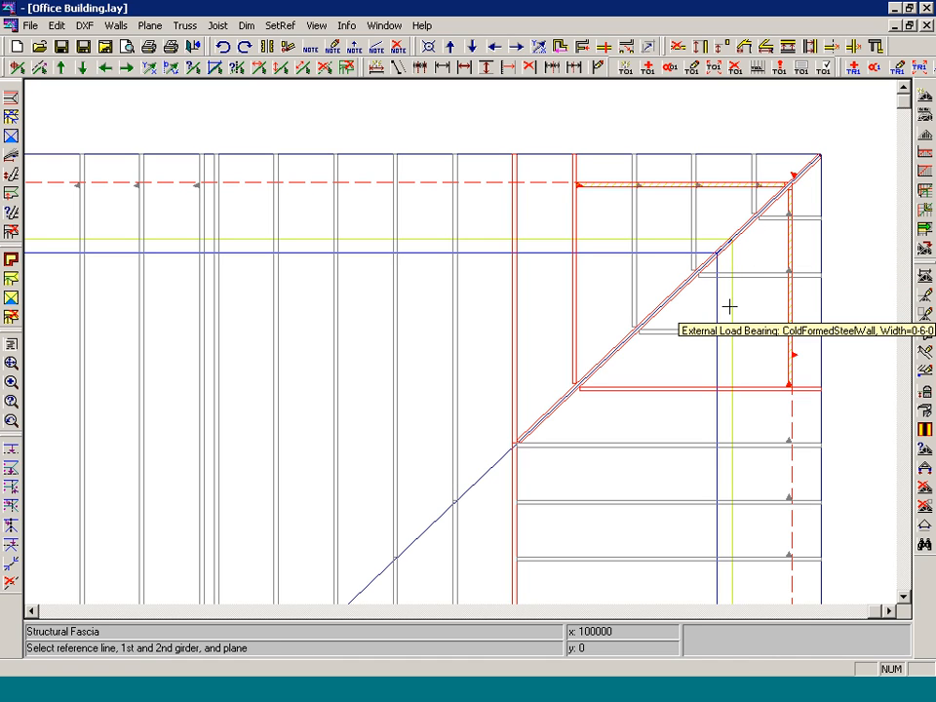
Add structural fascia along both cantilever lines at the main roof's lower-right corner beside the projection, and save the layout.
scroll(899, 541, "down", 5)
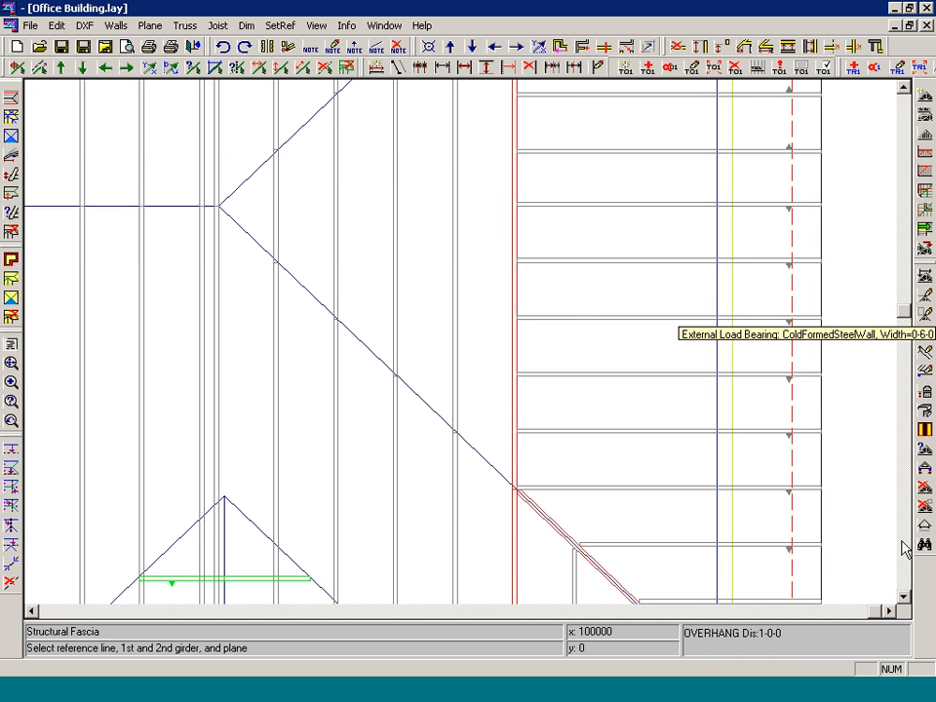
scroll(902, 558, "down", 5)
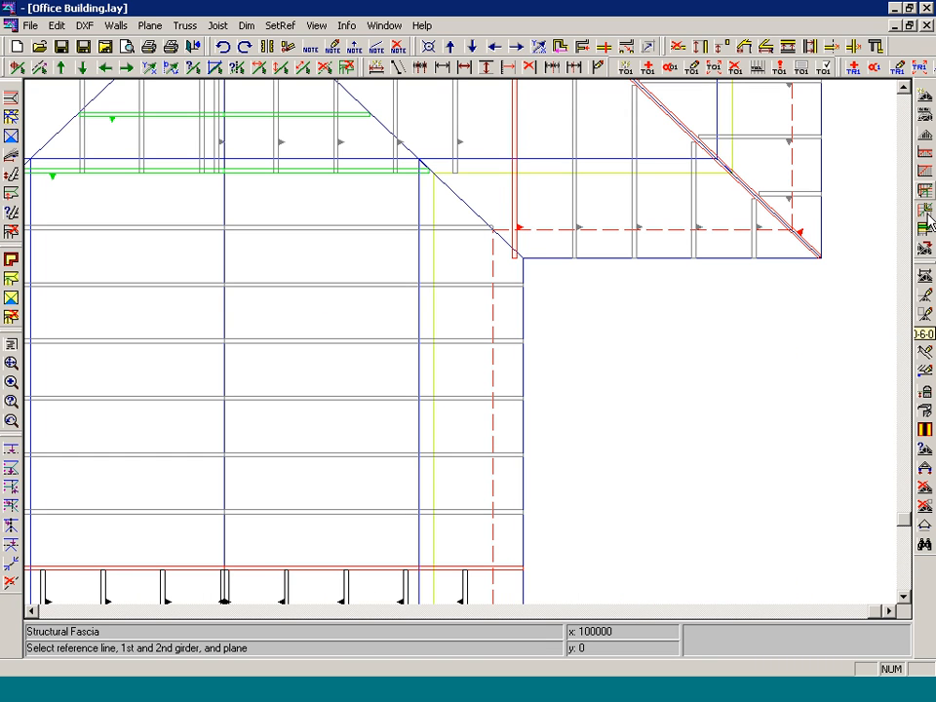
scroll(906, 95, "up", 2)
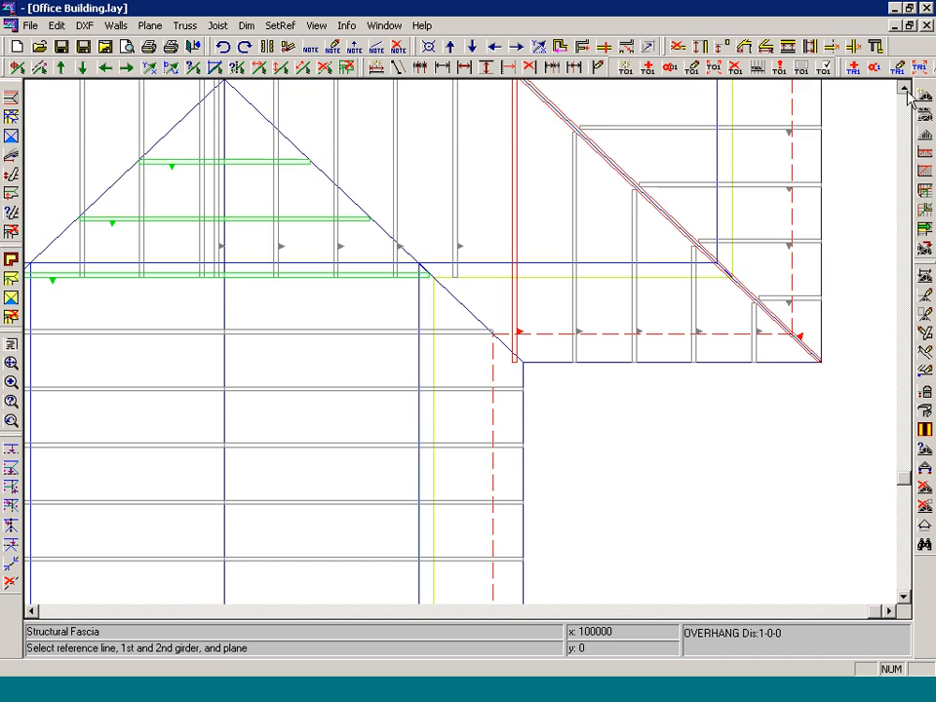
left_click(789, 268)
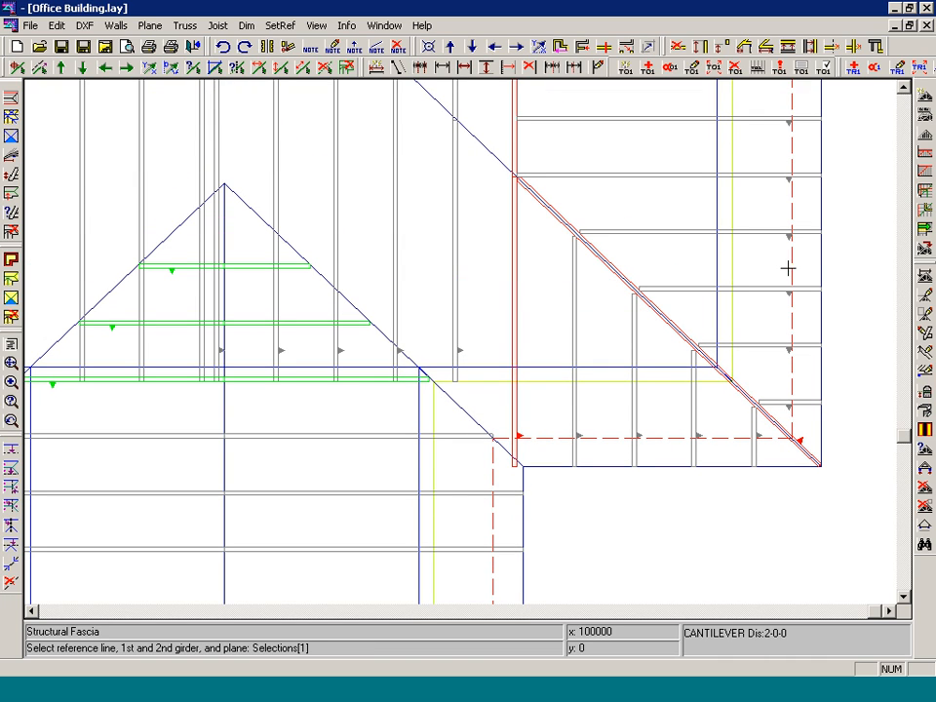
left_click(773, 365)
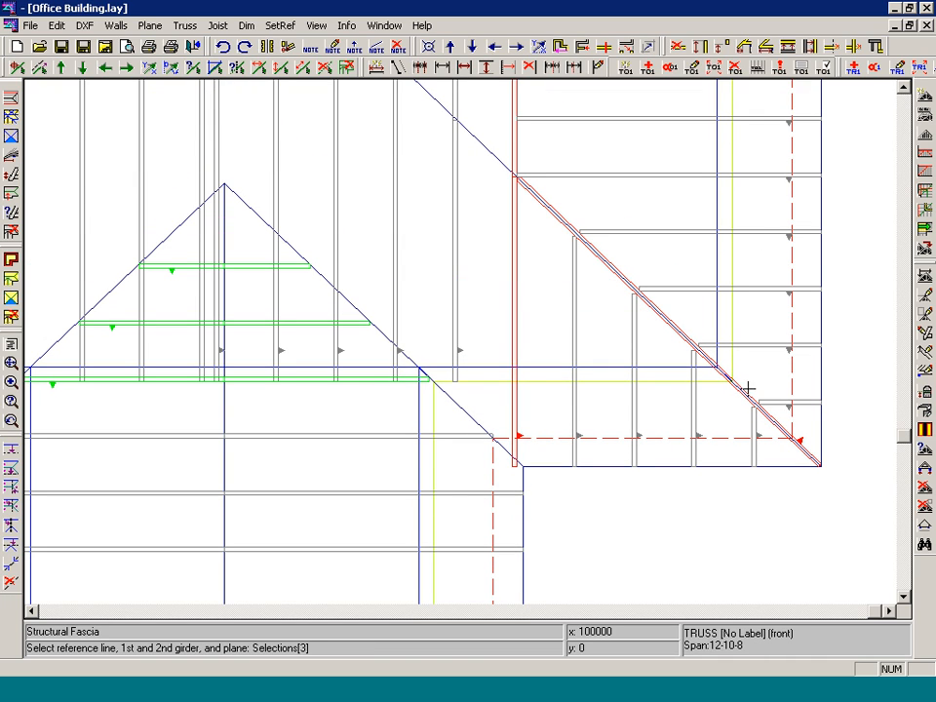
left_click(731, 256)
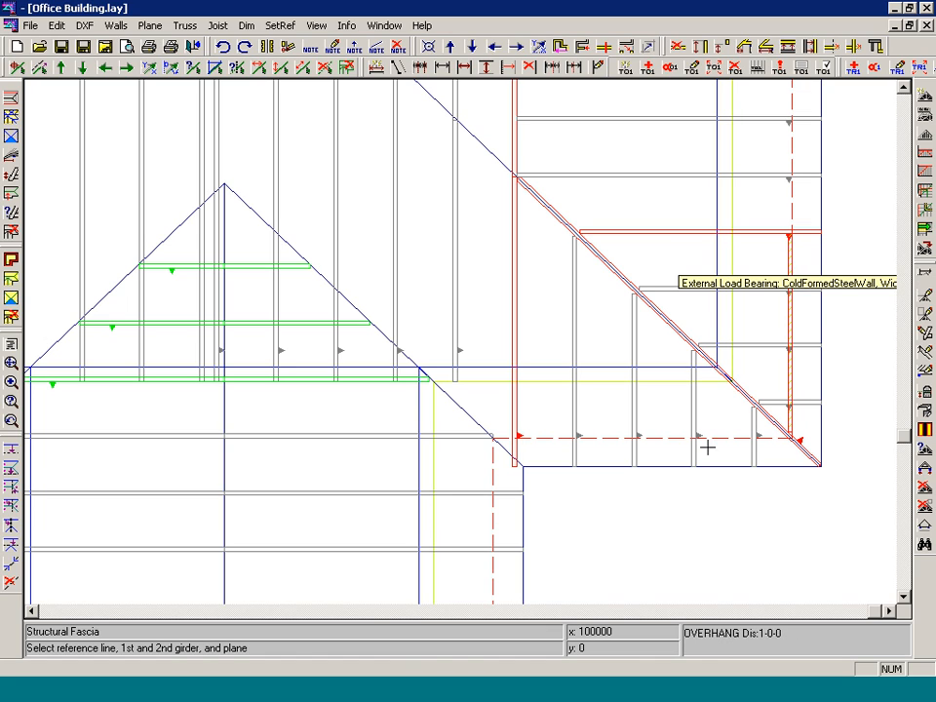
left_click(667, 445)
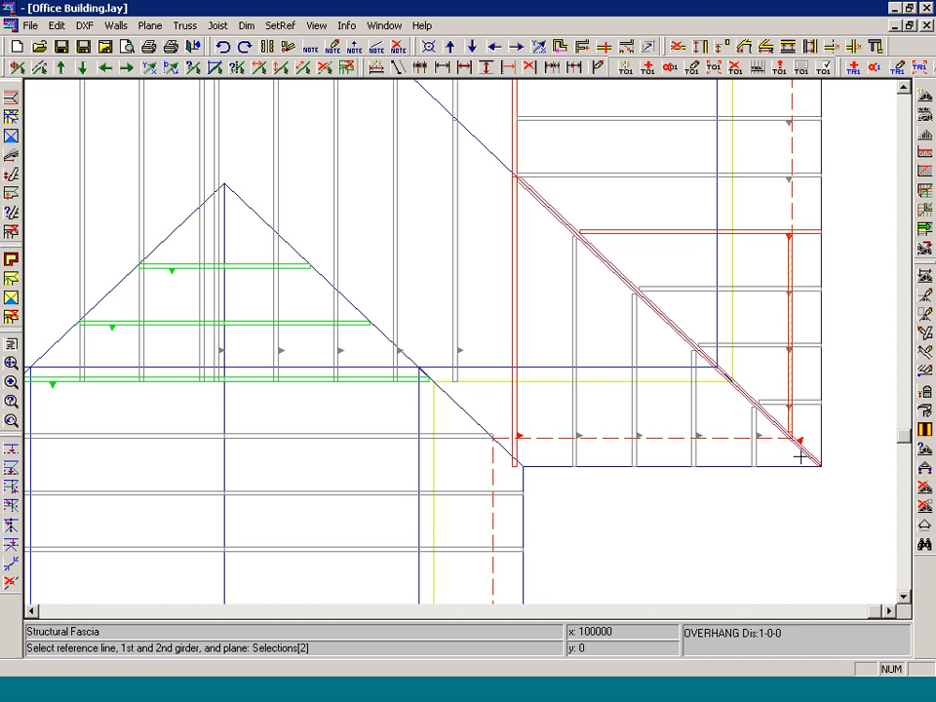
left_click(654, 367)
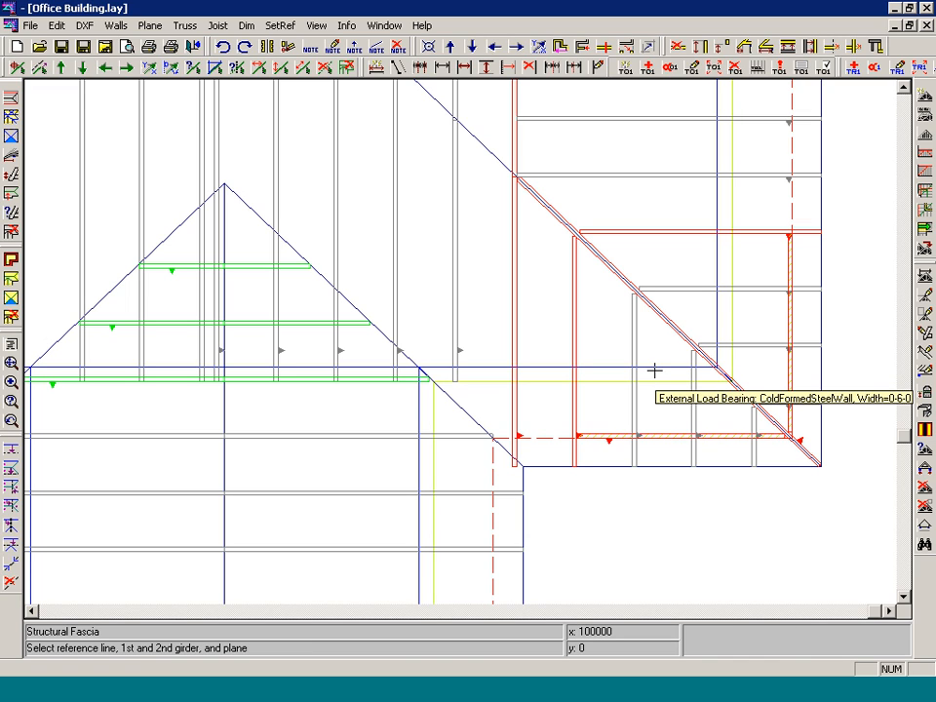
left_click(10, 362)
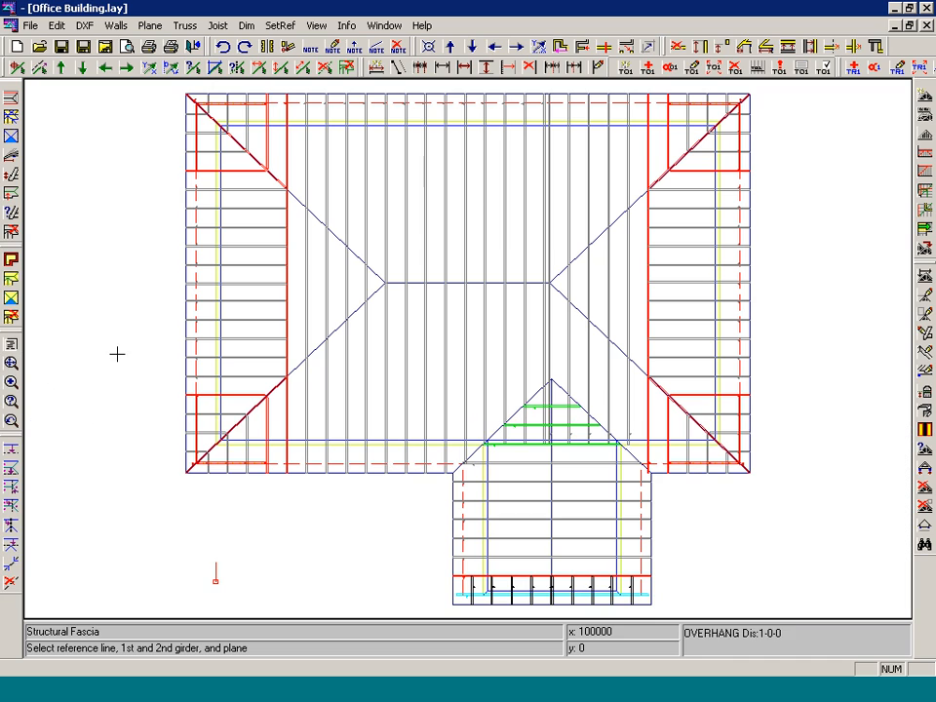
left_click(61, 46)
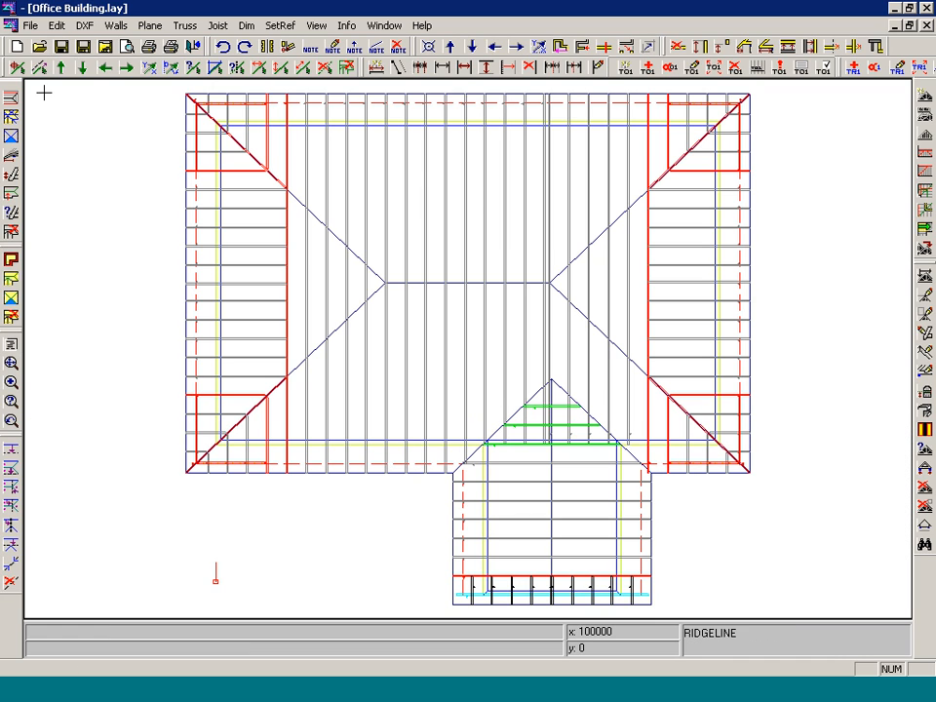
Label all the trusses in the layout automatically and save it.
left_click(11, 231)
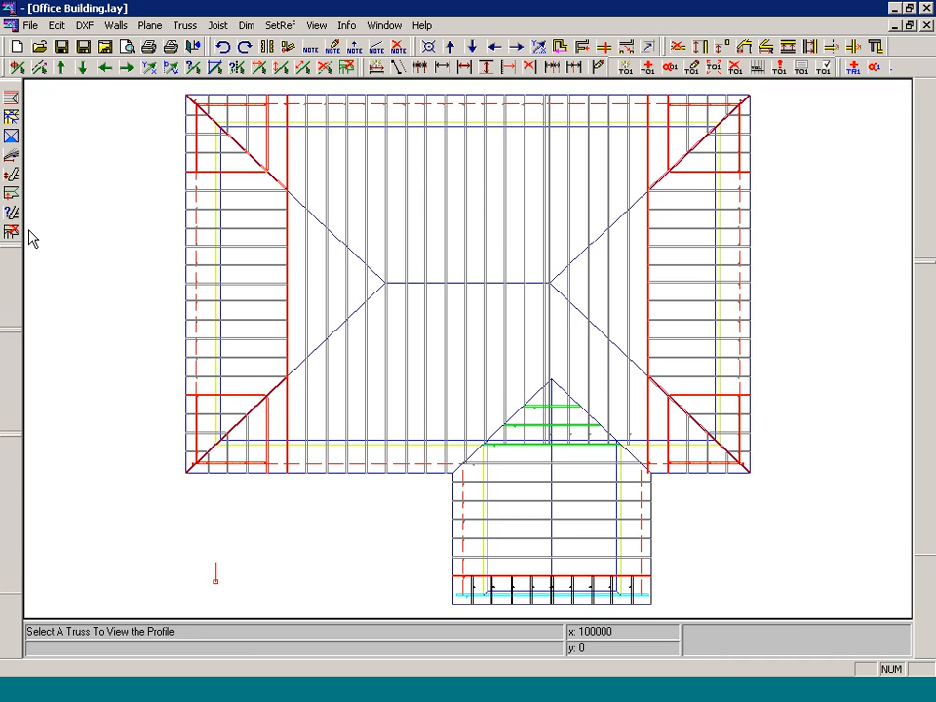
left_click(625, 71)
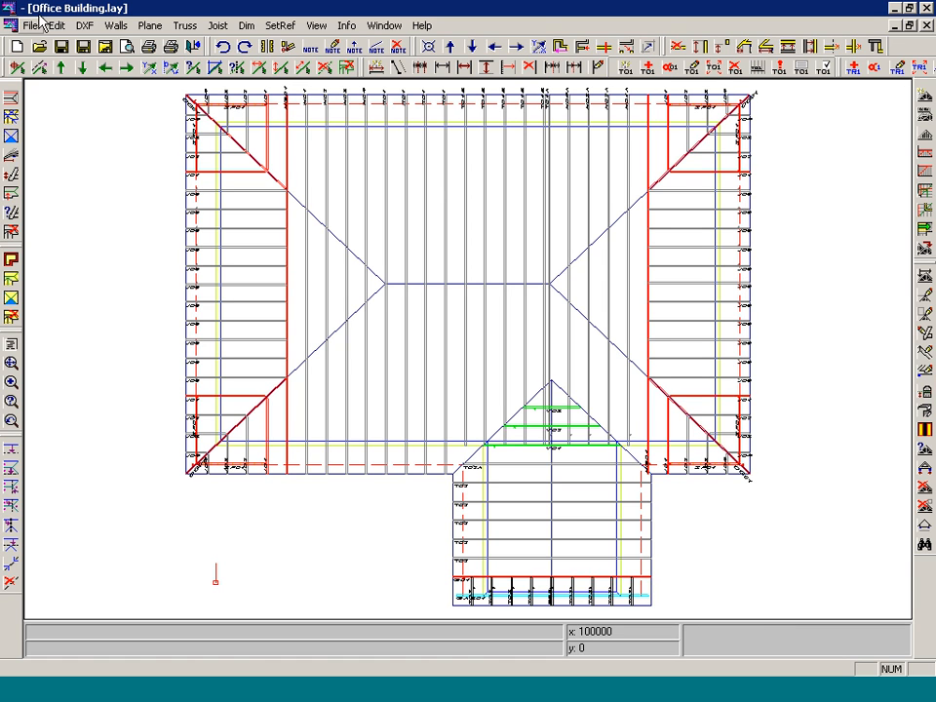
left_click(61, 49)
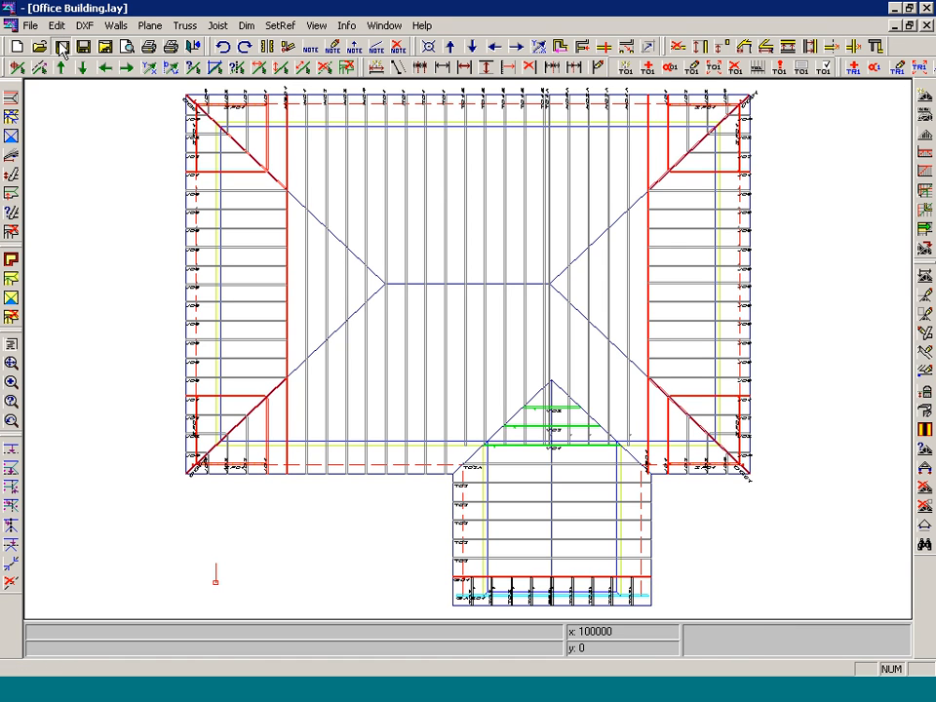
Export all trusses with Save Truss and Export Beams enabled to the takeoff file Office Building.trs in Batch Mode.
left_click(30, 25)
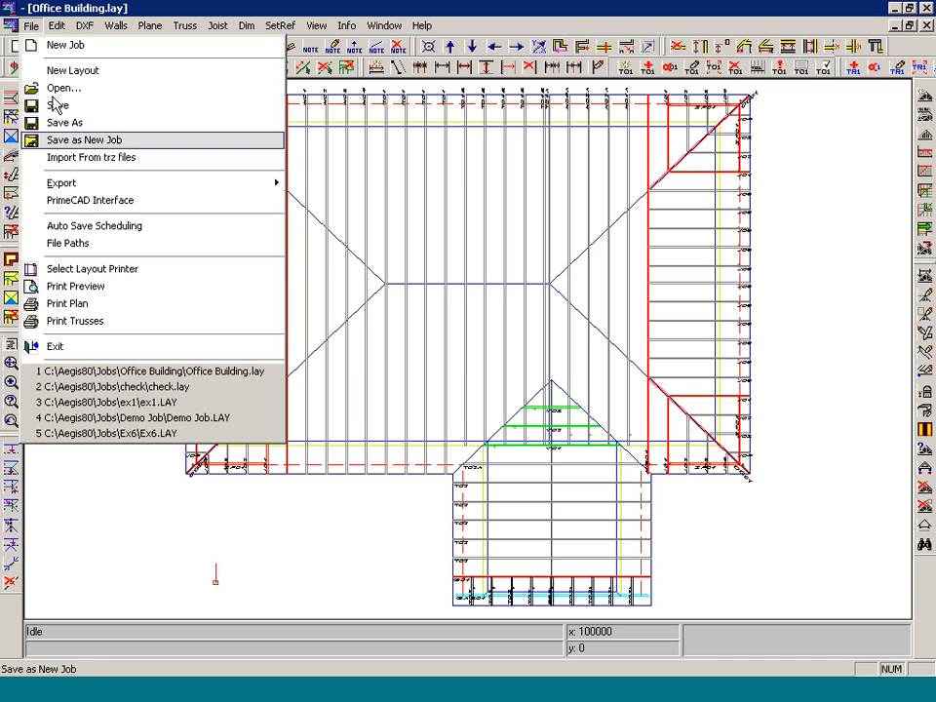
mouse_move(283, 184)
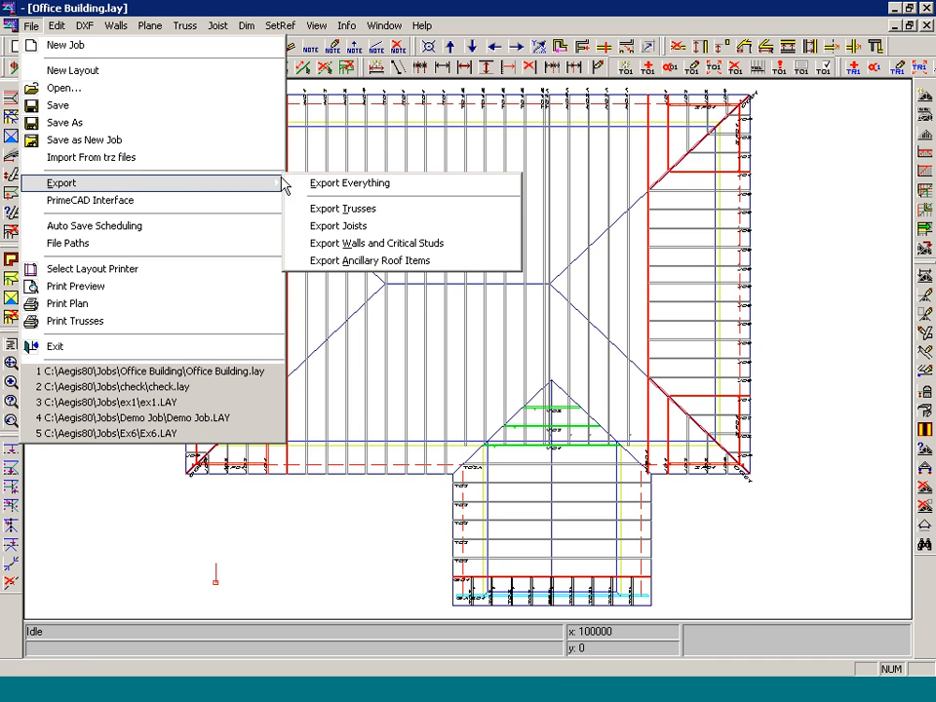
left_click(337, 209)
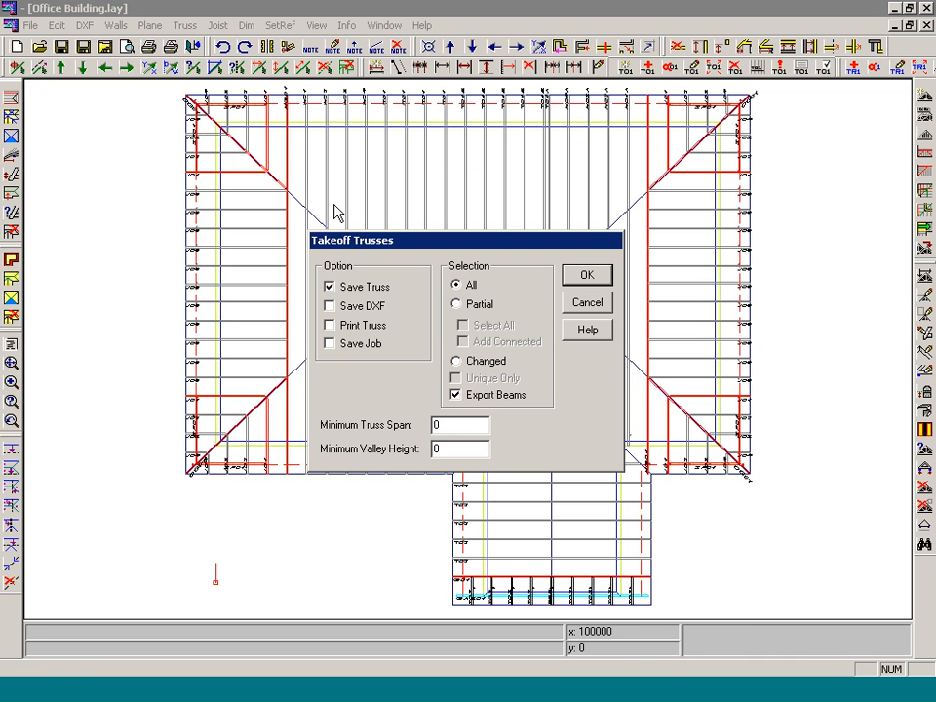
left_click(575, 275)
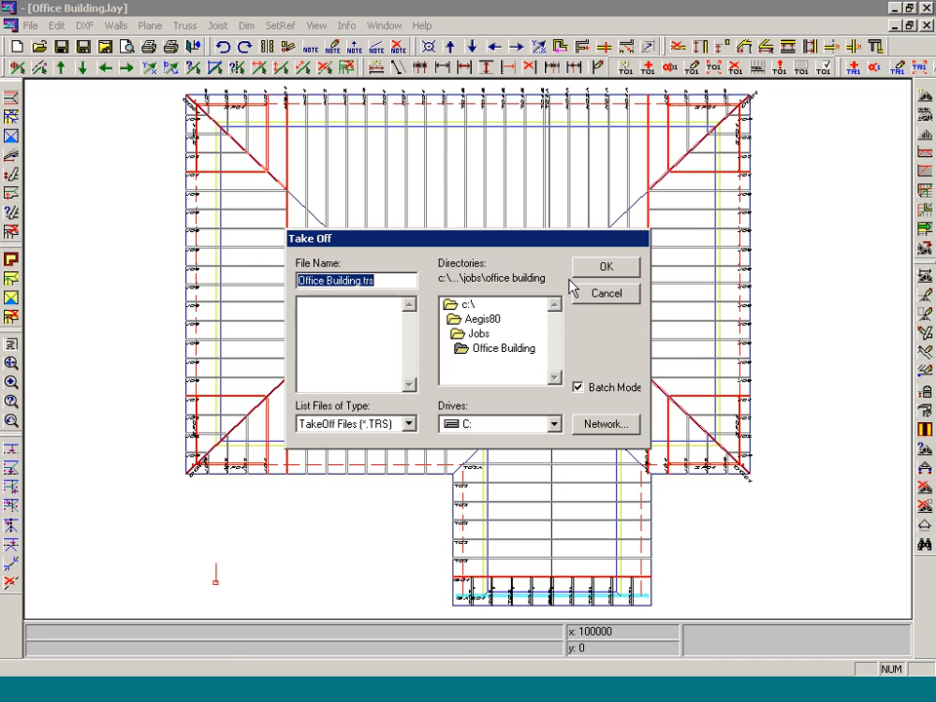
left_click(616, 273)
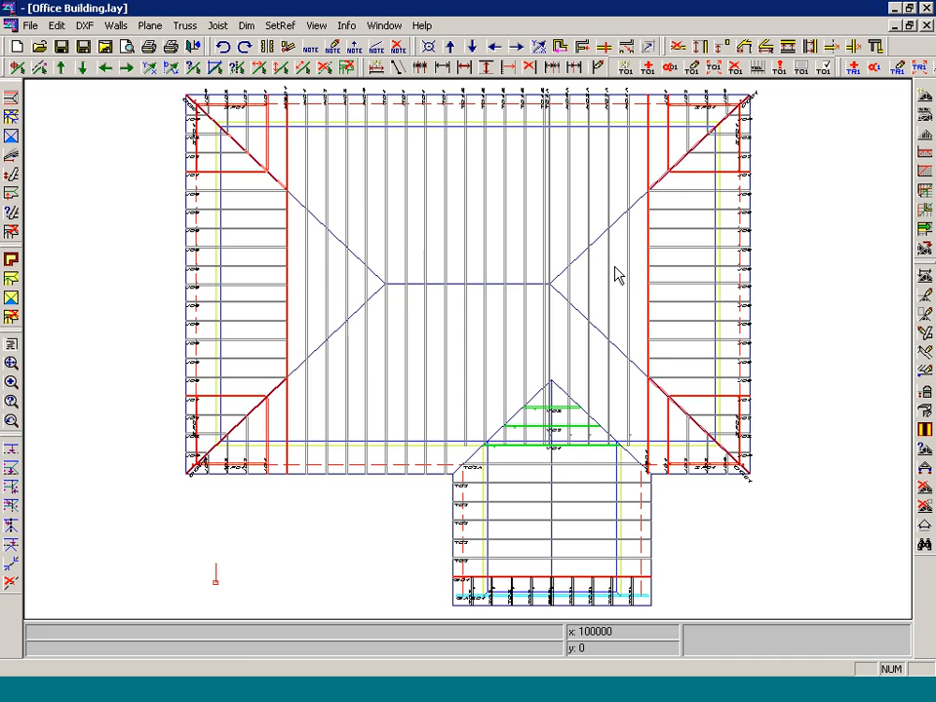